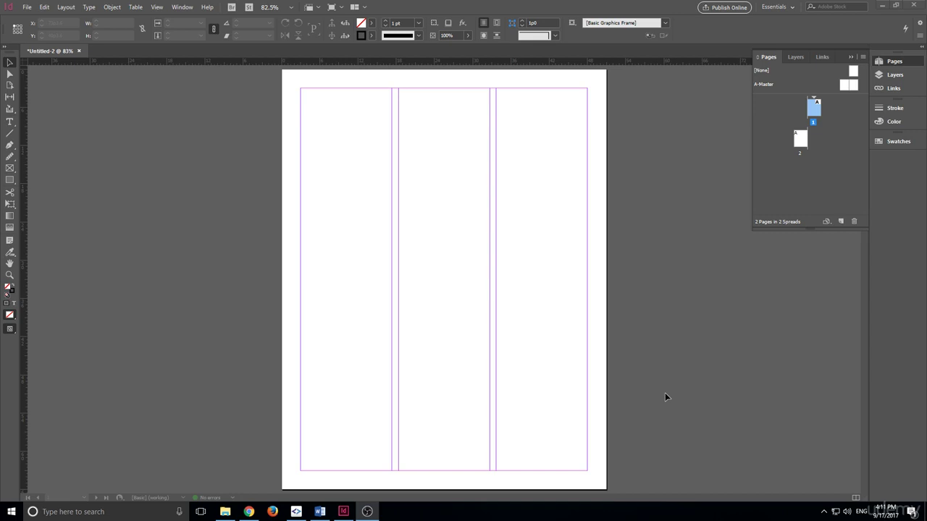
Detach the Pages panel from the dock and close it
left_click(896, 67)
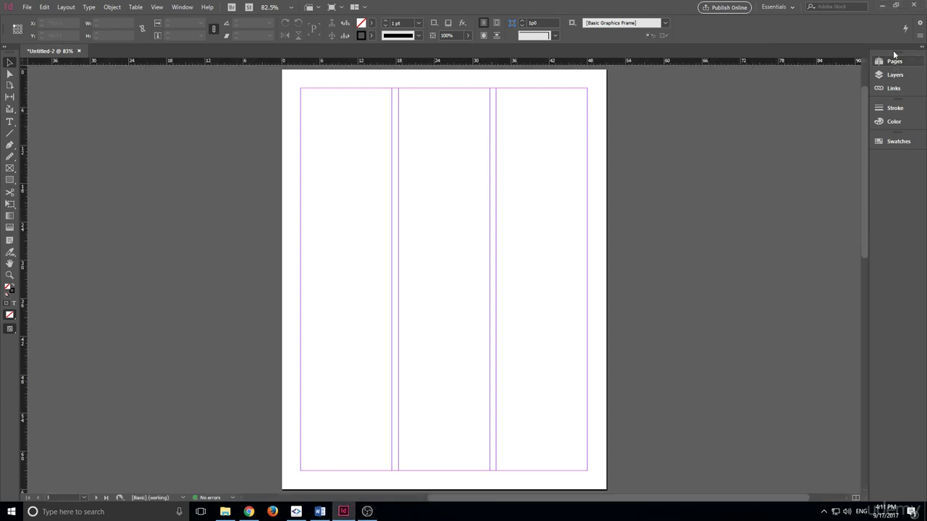
left_click_drag(892, 65, 797, 123)
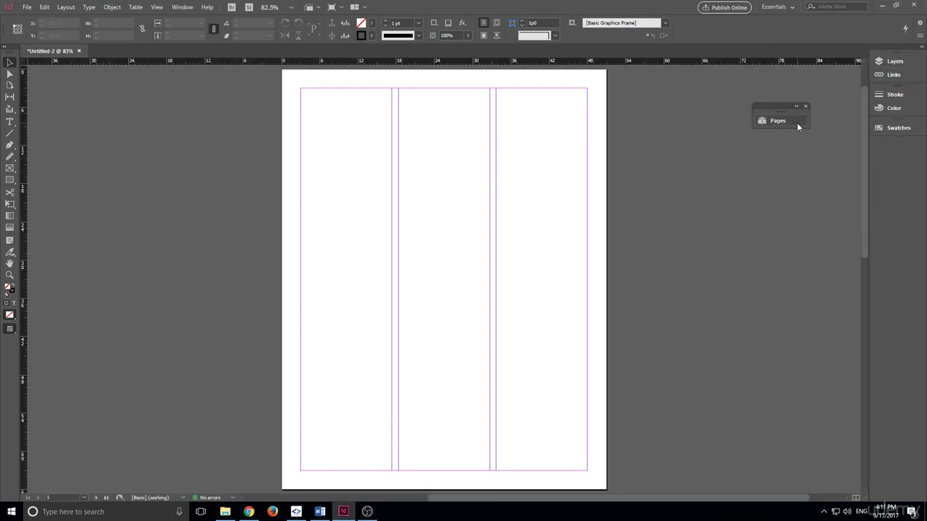
left_click(804, 107)
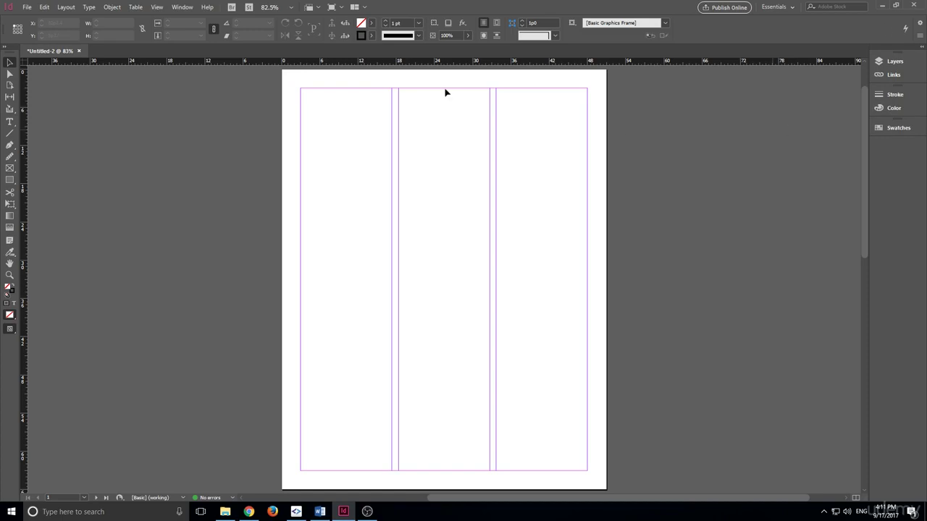
Reopen the Pages panel and dock it above the Layers panel
left_click(177, 7)
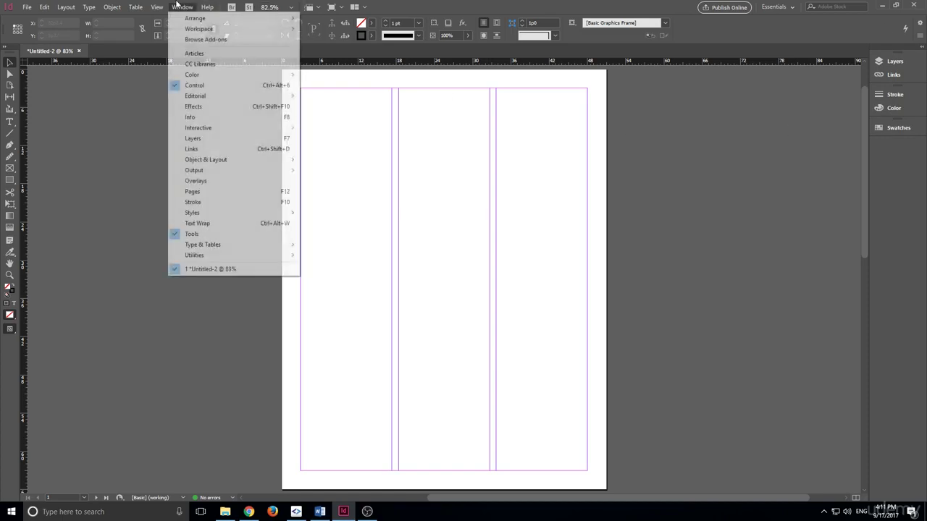
left_click(180, 193)
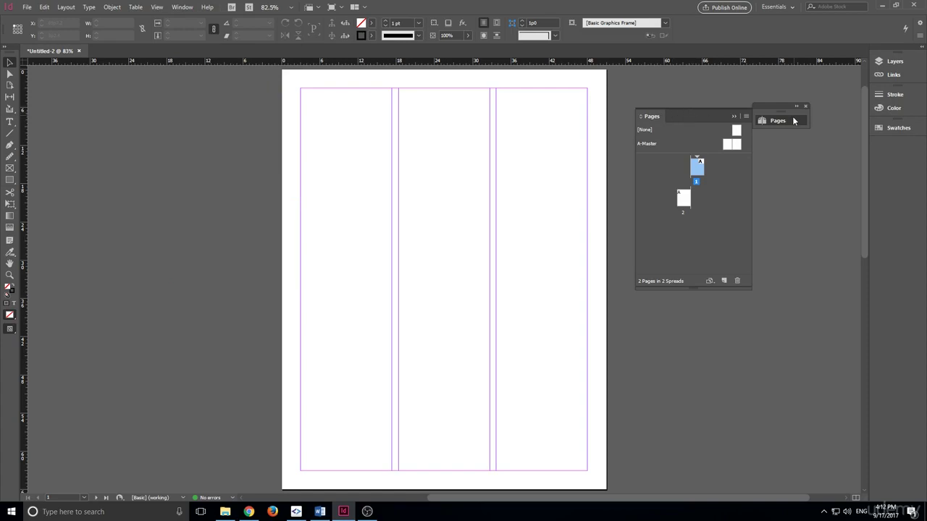
left_click_drag(797, 121, 905, 60)
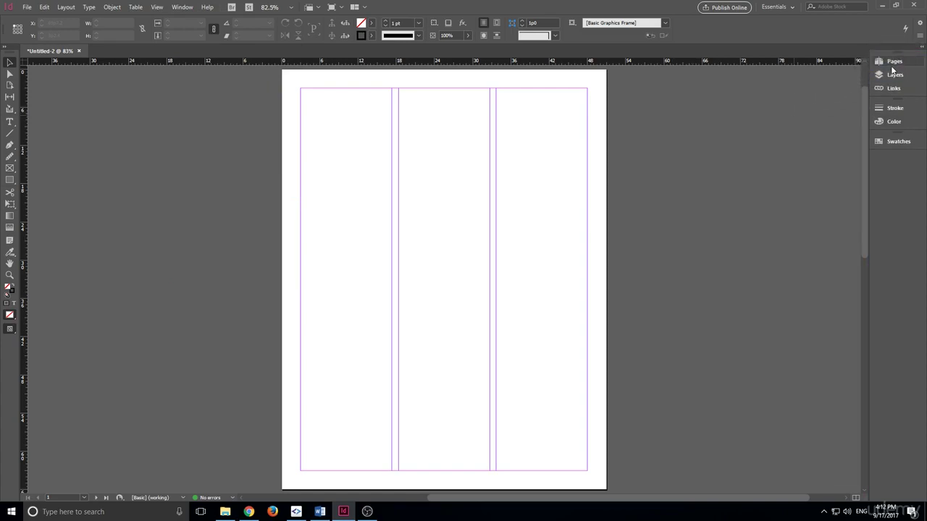
Reset the Essentials workspace and expand the Pages panel
left_click(777, 7)
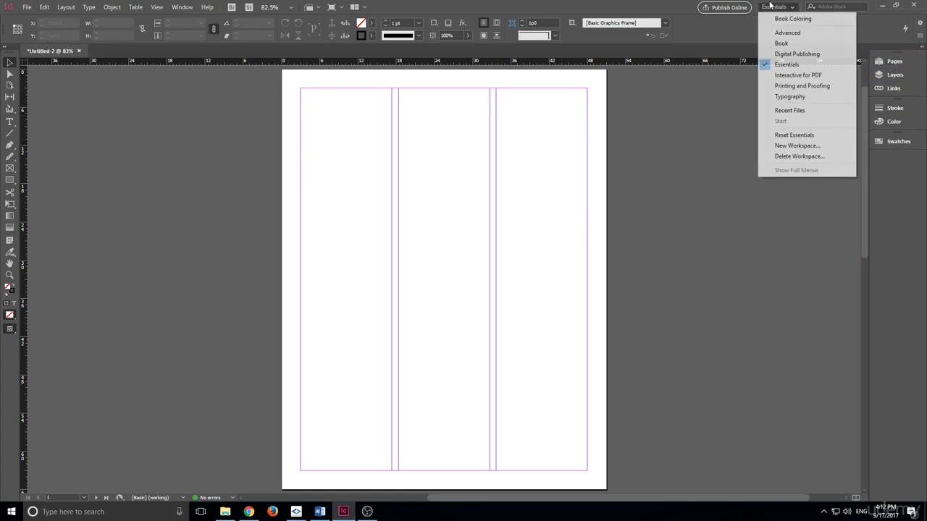
left_click(809, 136)
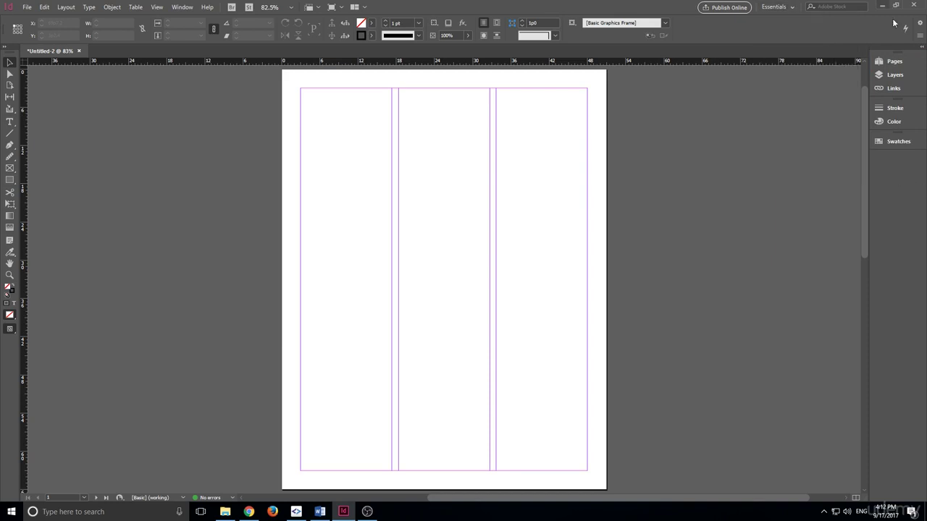
left_click(898, 62)
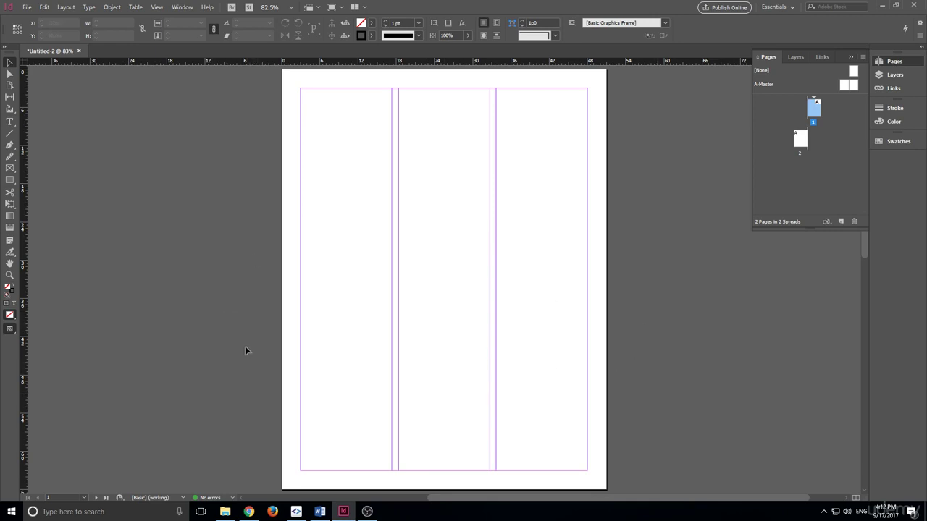
Change page 2 to A5 size and return it to Letter size
key("ctrl+minus")
key("ctrl+minus")
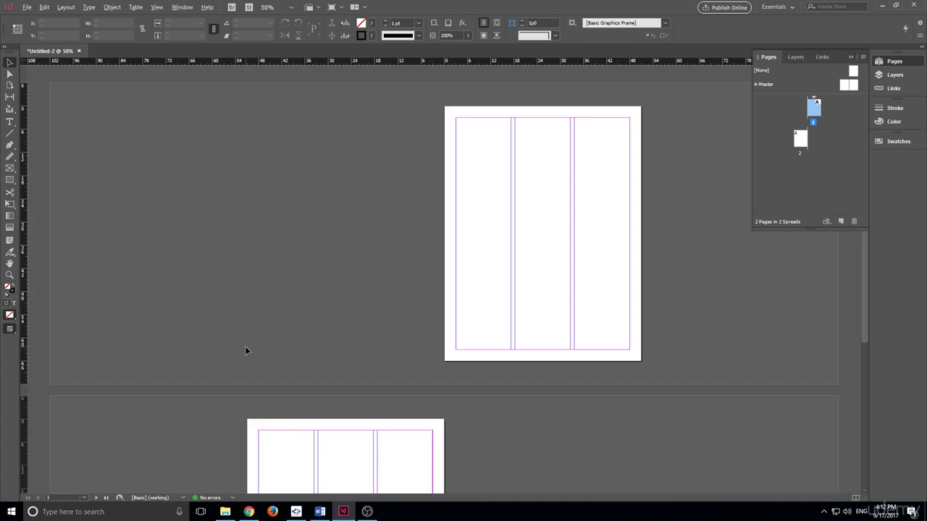
key("ctrl+minus")
key("ctrl+minus")
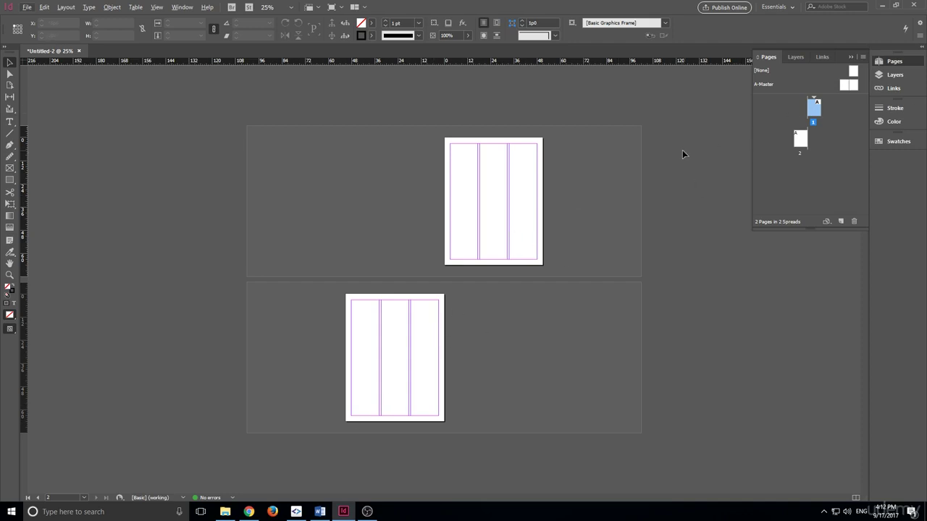
left_click(802, 142)
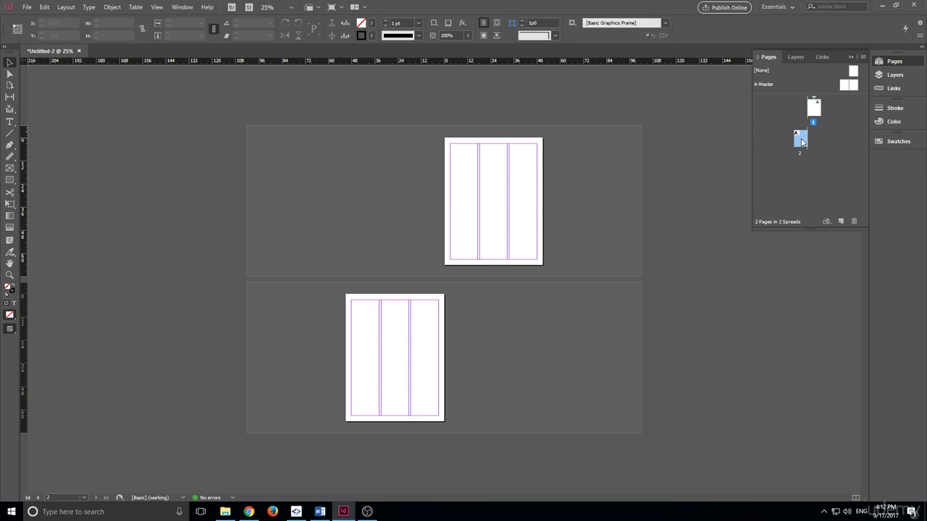
left_click(828, 222)
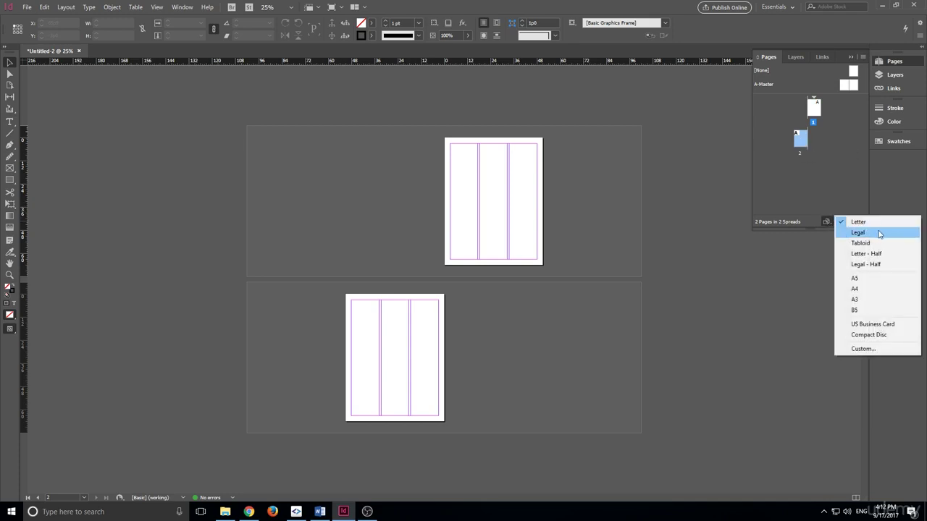
left_click(877, 279)
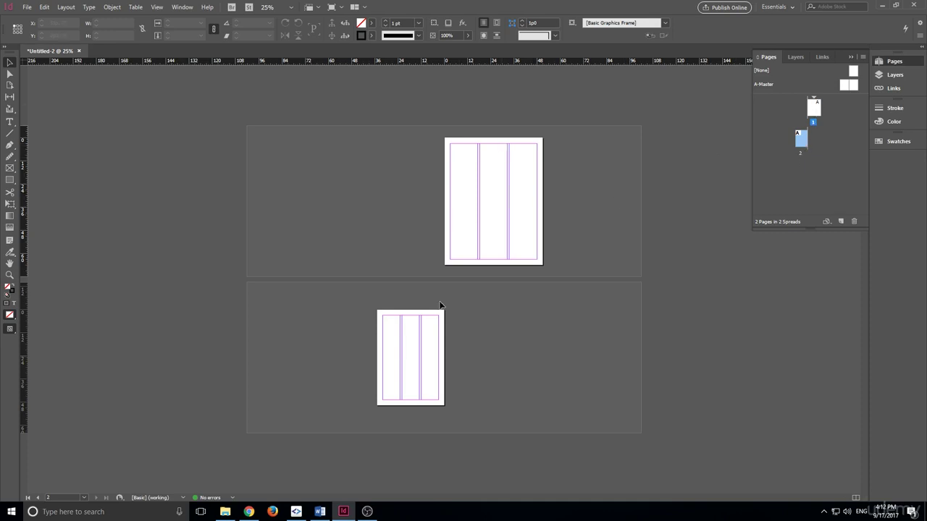
left_click(833, 222)
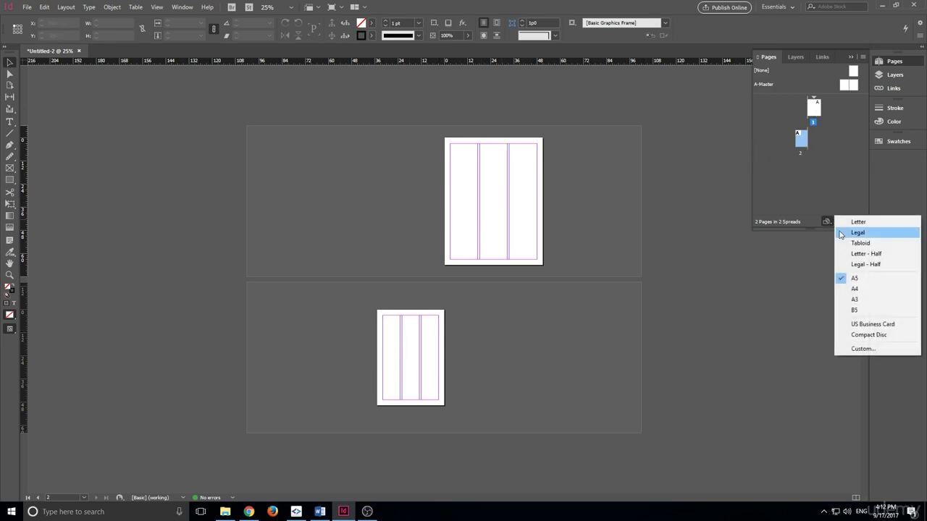
left_click(846, 221)
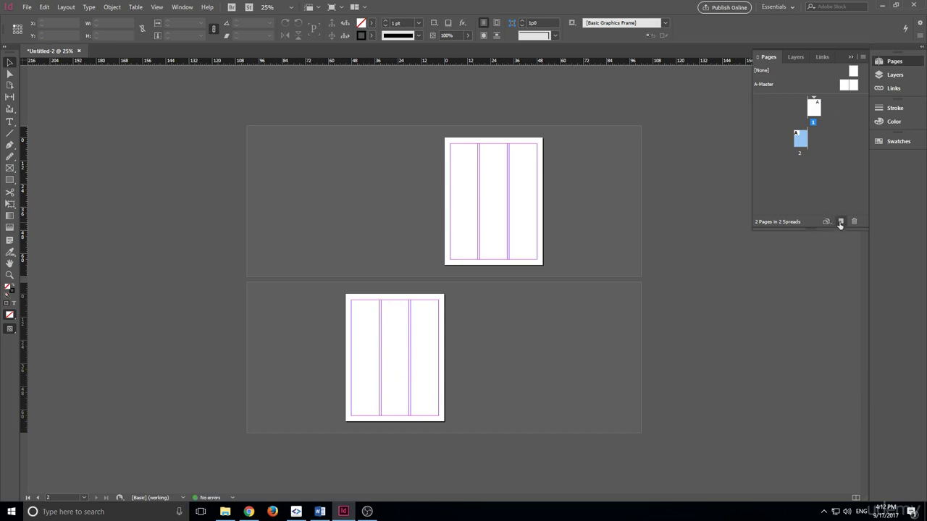
Add three new pages after page 2, making a five-page document
left_click(840, 222)
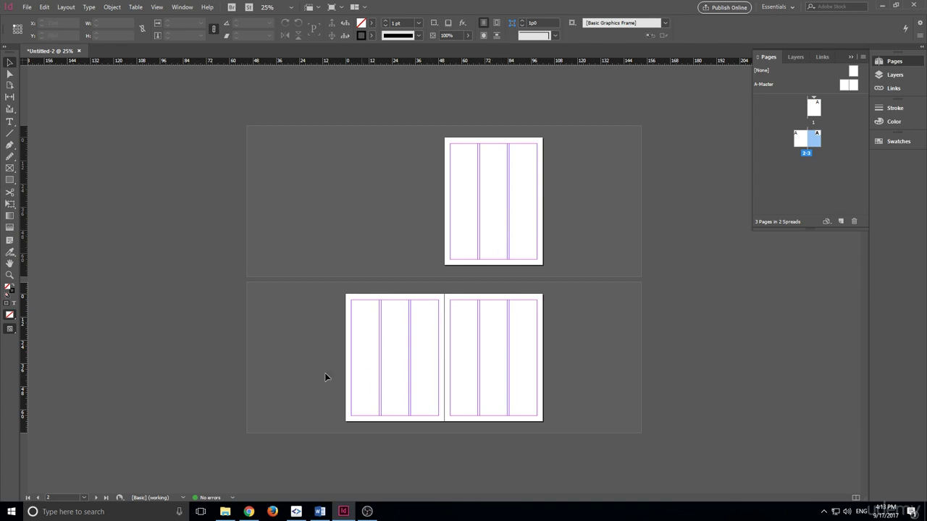
left_click(840, 220)
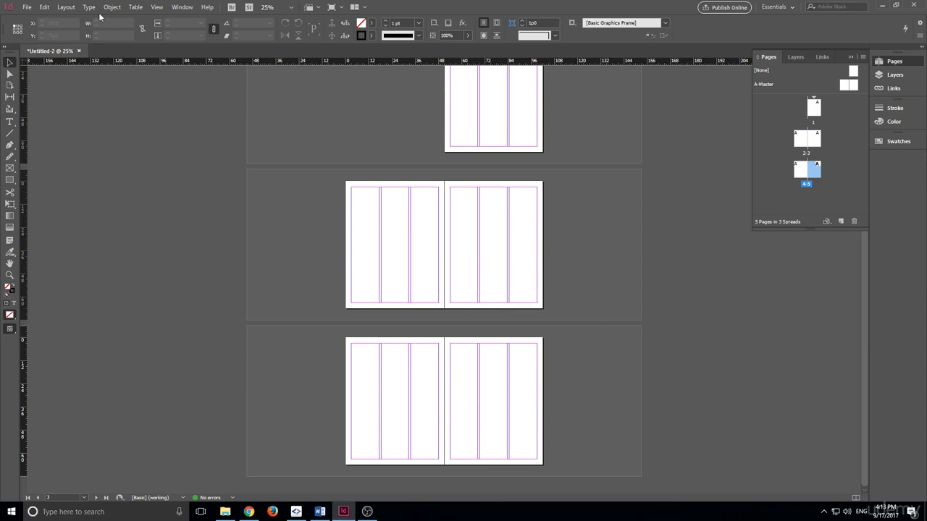
Turn Facing Pages off in the document setup, switch it back on and apply the setup
left_click(26, 7)
left_click(83, 236)
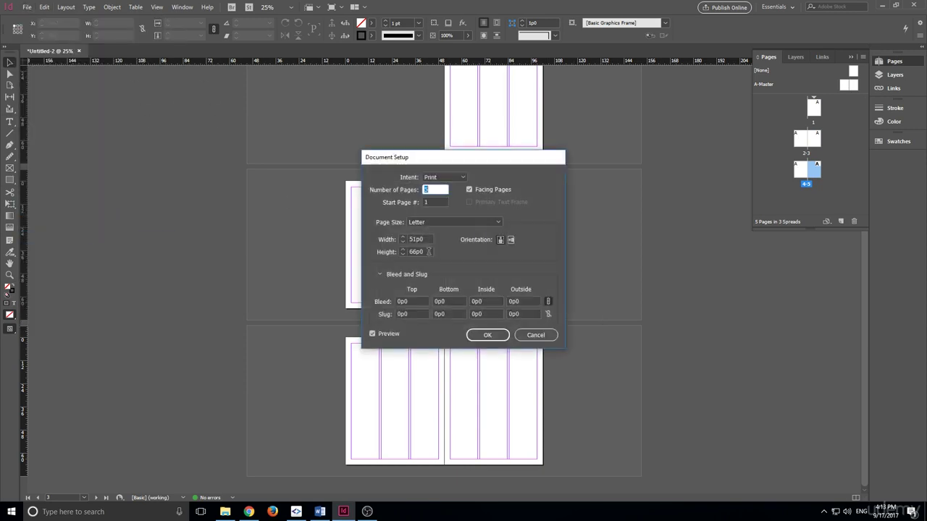
left_click(475, 189)
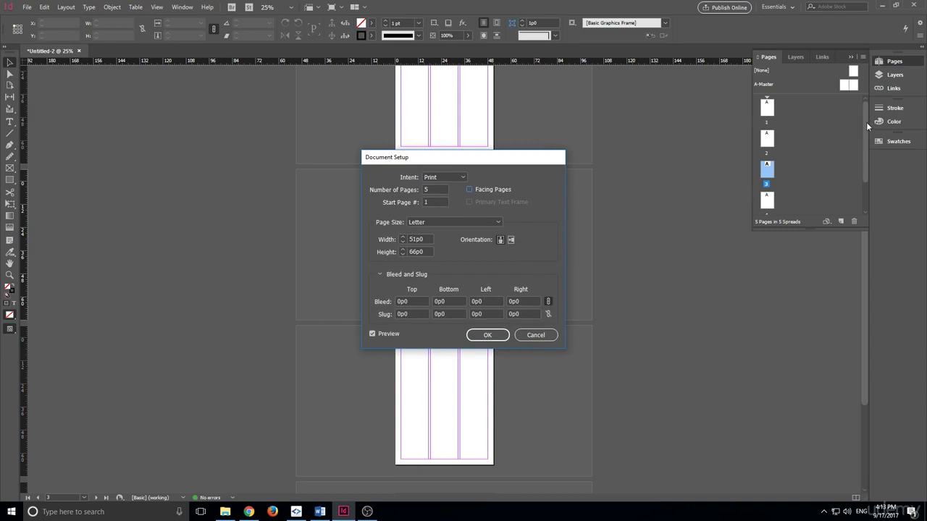
left_click(469, 189)
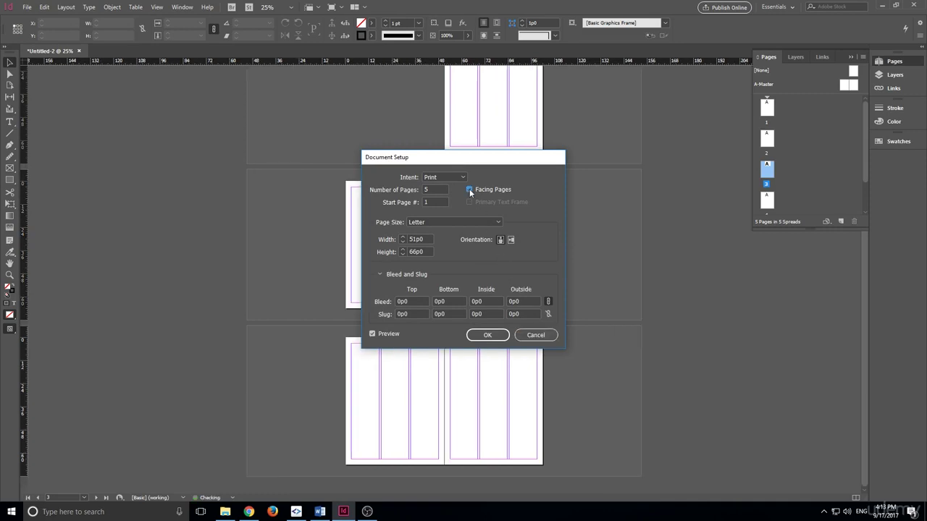
left_click(489, 337)
scroll(569, 263, "up", 2)
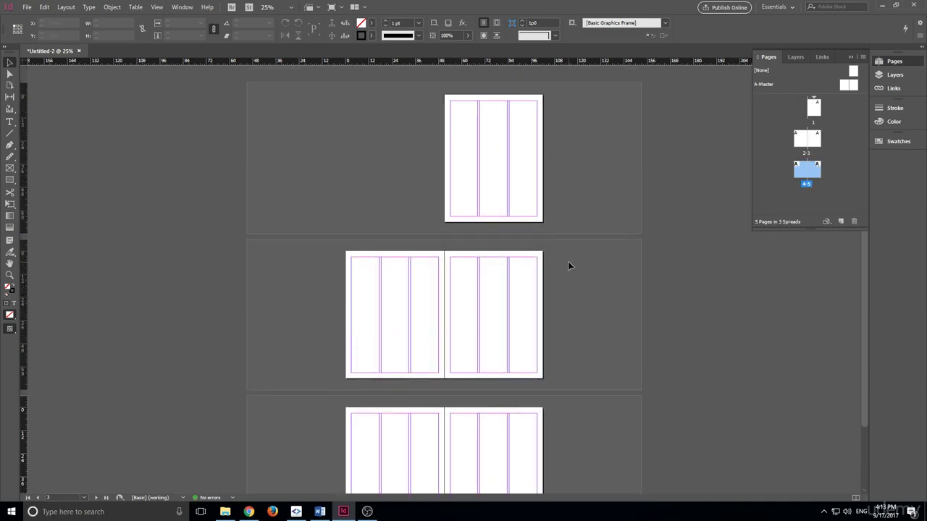
scroll(609, 254, "down", 2)
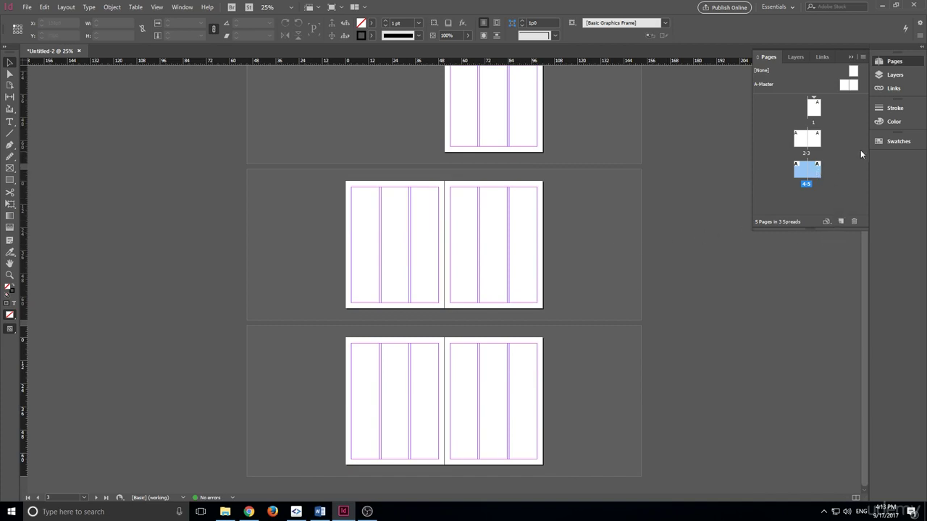
Delete page 5 and undo the deletion
left_click(814, 171)
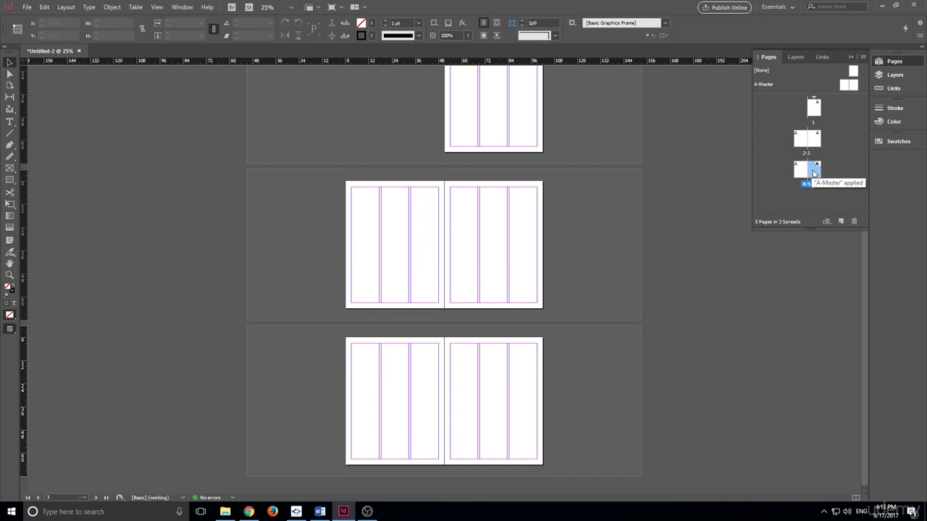
left_click(855, 221)
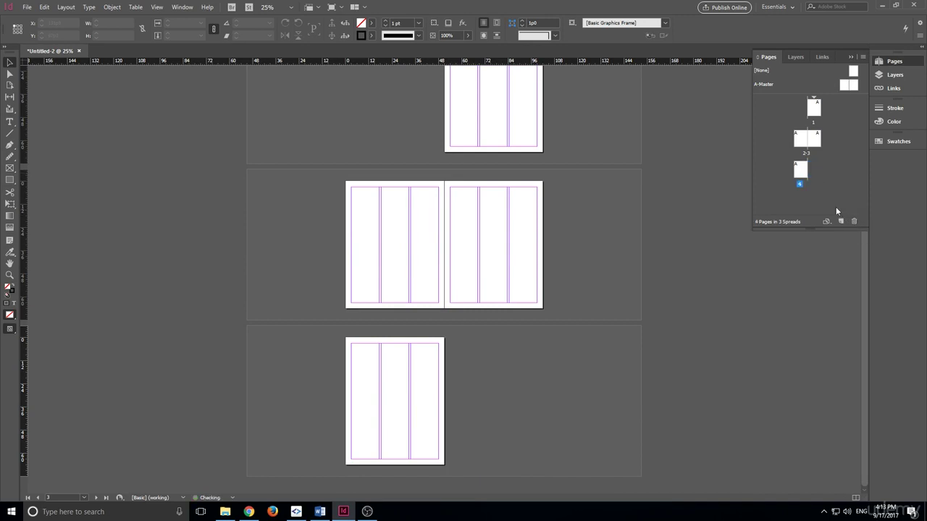
left_click(802, 173)
key("ctrl+z")
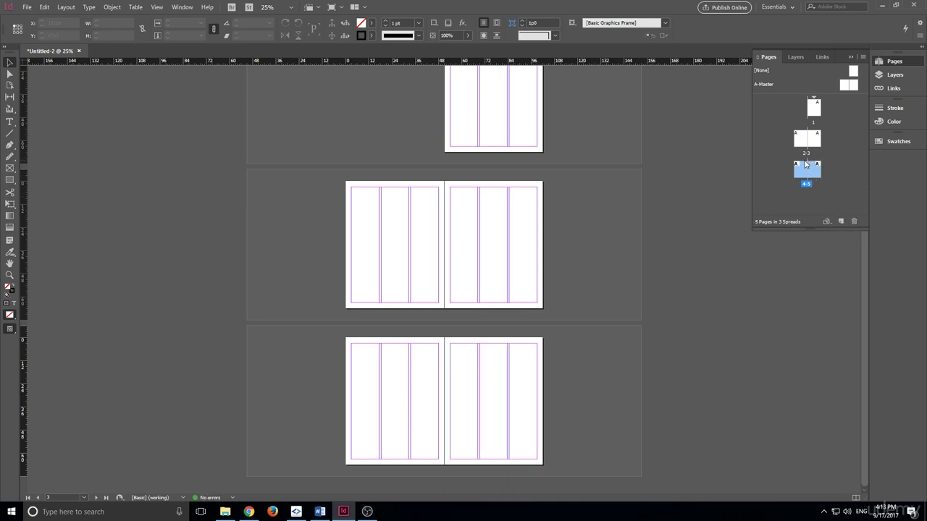
Delete the range of pages 2 to 5 and undo the deletion
left_click(817, 171)
left_click(814, 167, "shift")
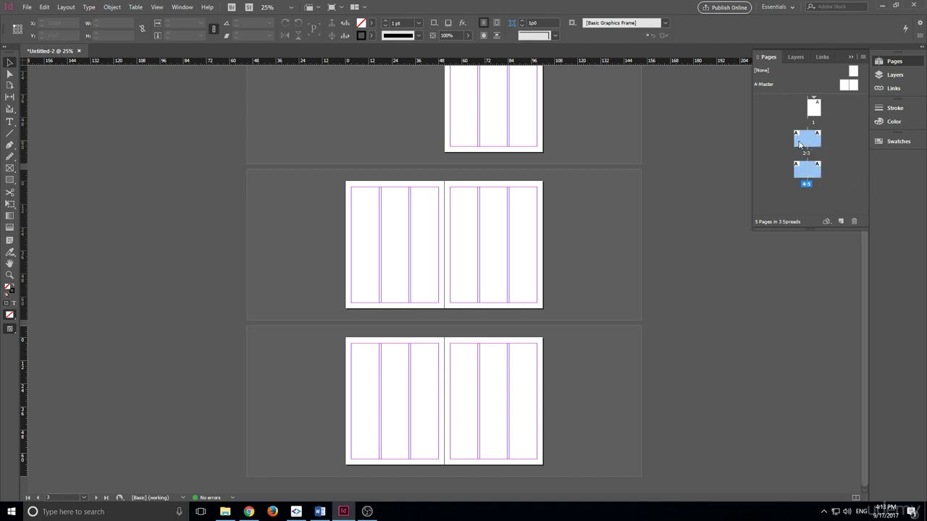
left_click(848, 171)
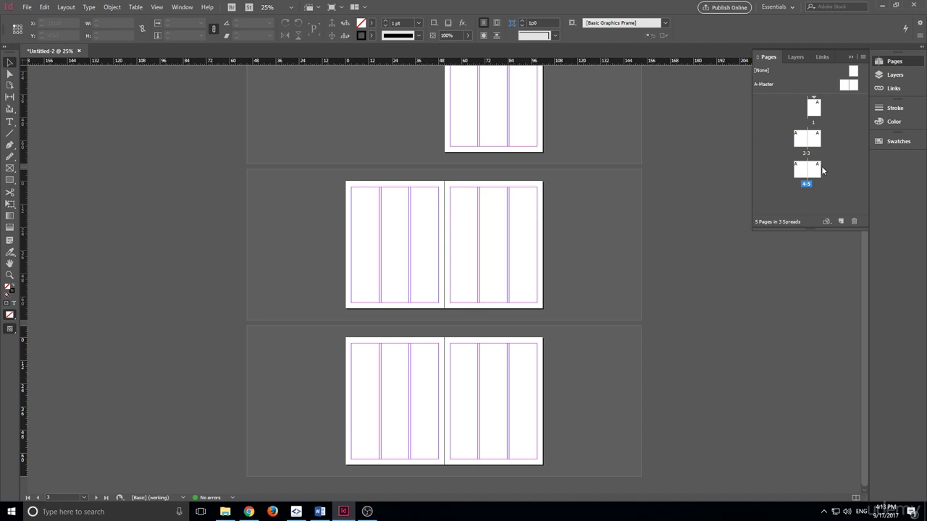
left_click(815, 169)
left_click(801, 139, "shift")
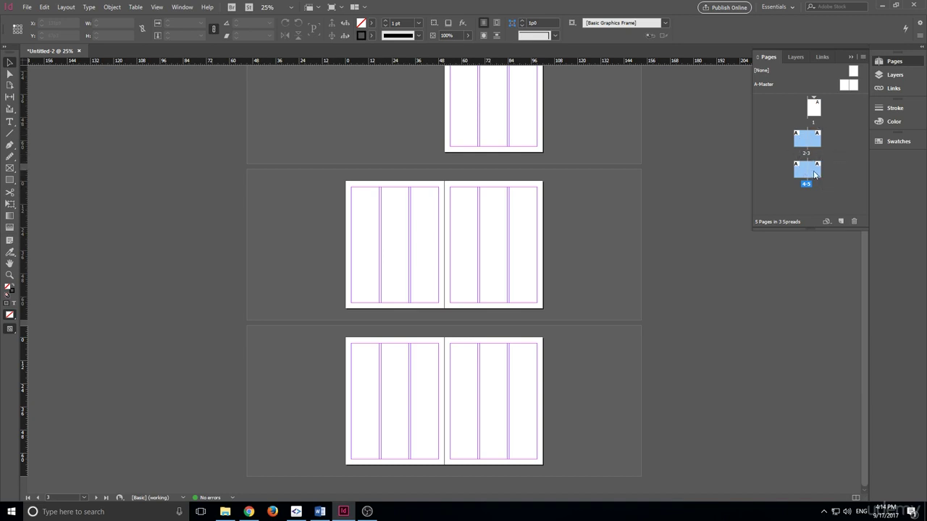
left_click(853, 221)
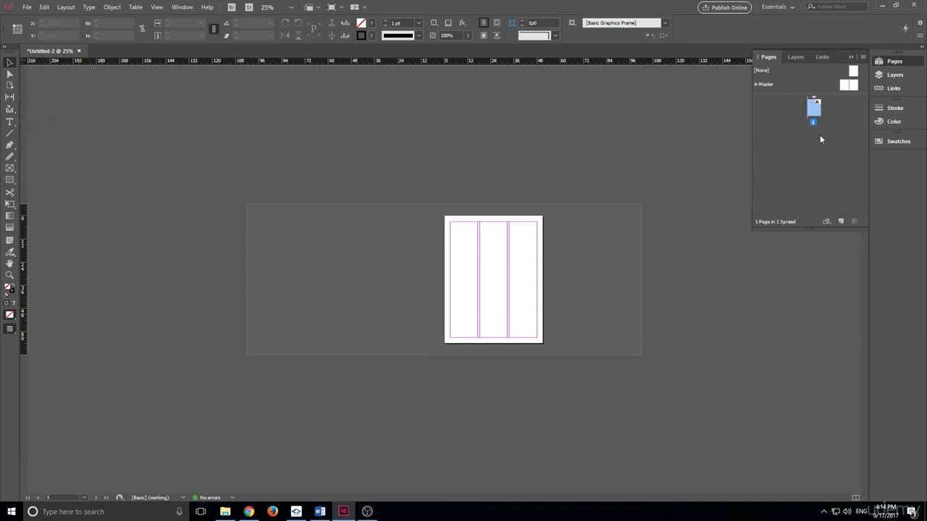
key("ctrl+z")
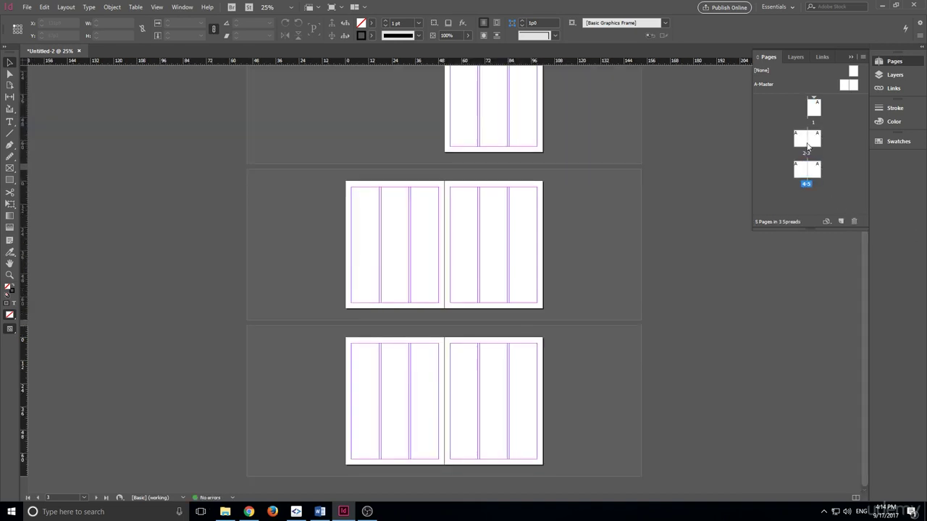
Select pages 3 and 4 together, and replace that selection with all pages from 1 to 5
left_click(815, 144)
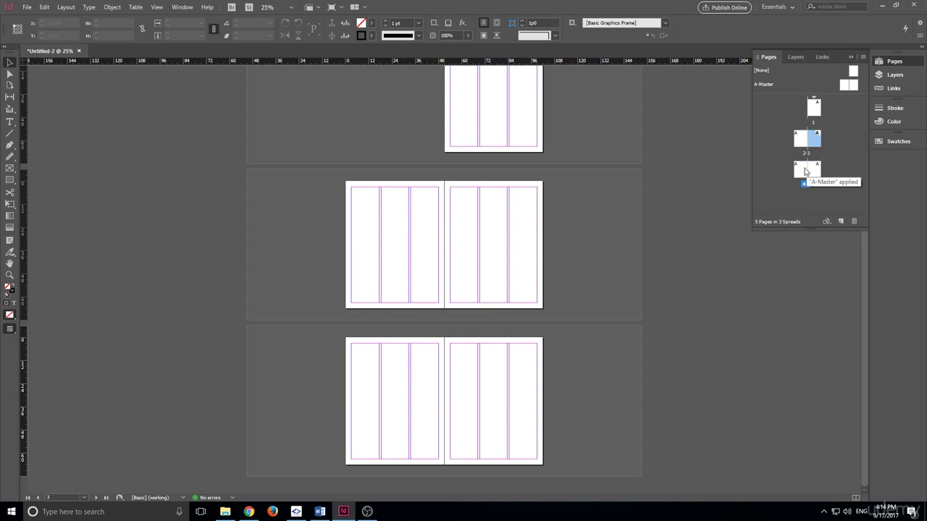
left_click(805, 171, "shift")
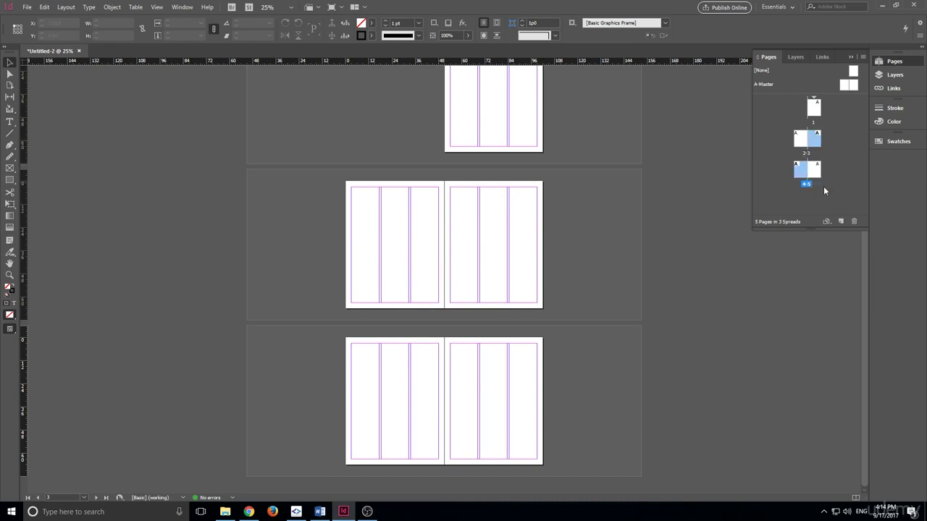
left_click(814, 108)
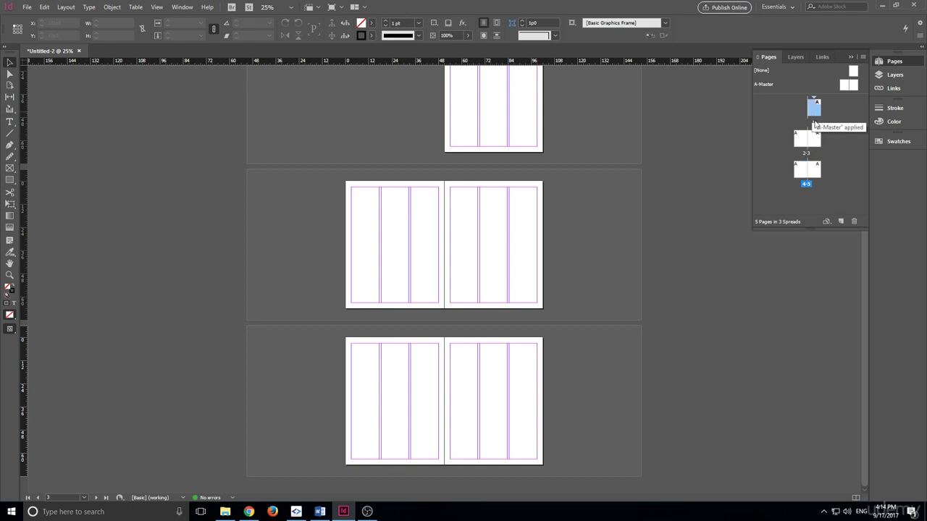
left_click(807, 139, "shift")
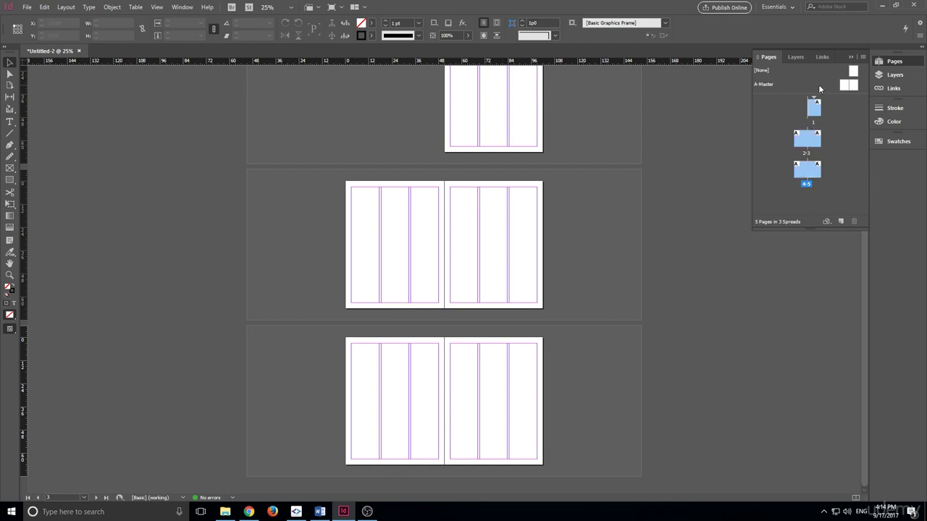
Clear the page selection, add pages 5, 2, 3, 4 and 1 individually to a new selection, and deselect all pages
left_click(833, 156)
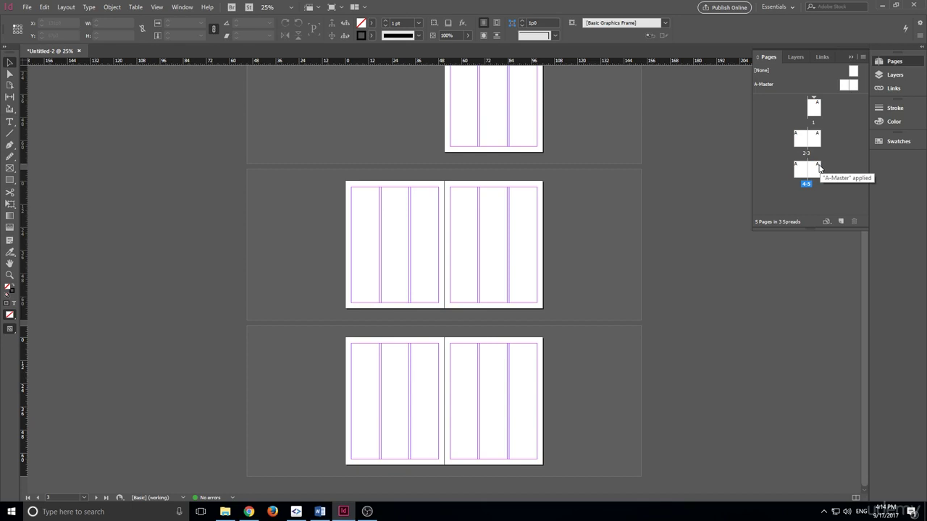
left_click(817, 169)
left_click(802, 149, "ctrl")
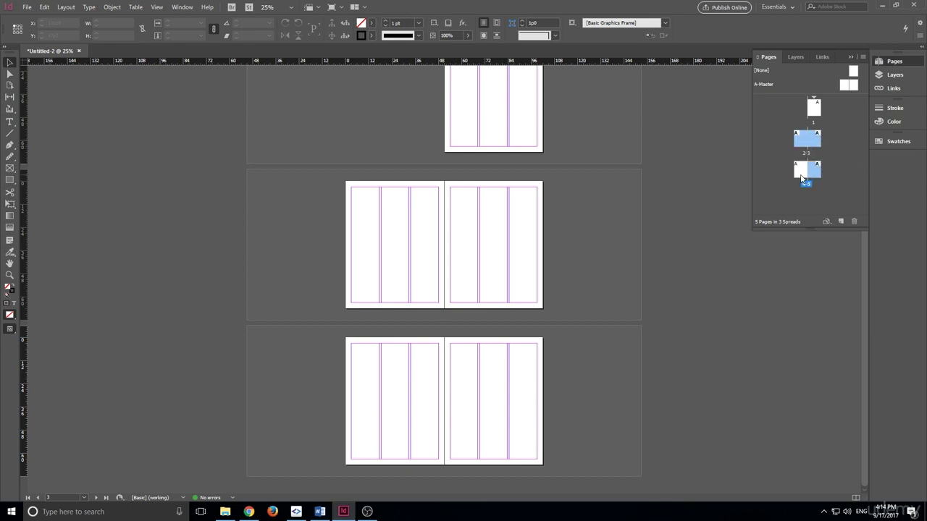
left_click(801, 171, "ctrl")
left_click(814, 108, "ctrl")
left_click(819, 171)
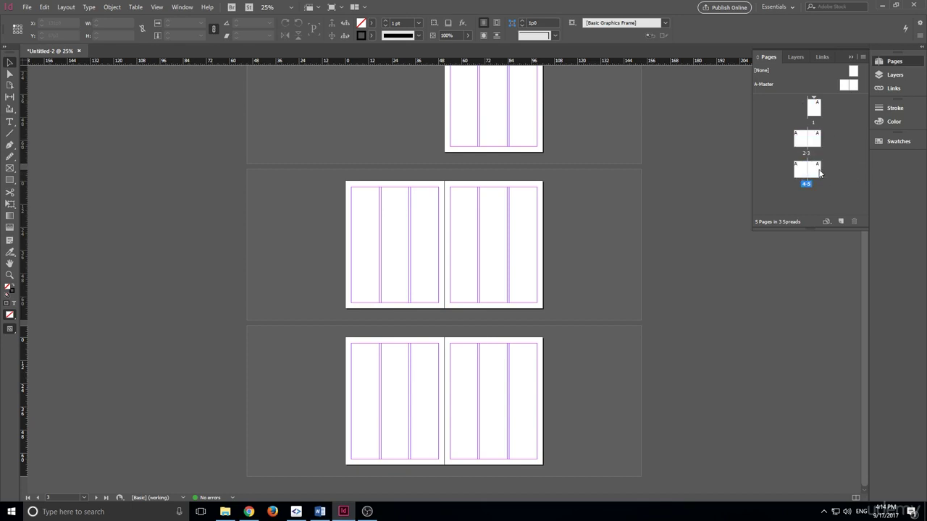
left_click(826, 172)
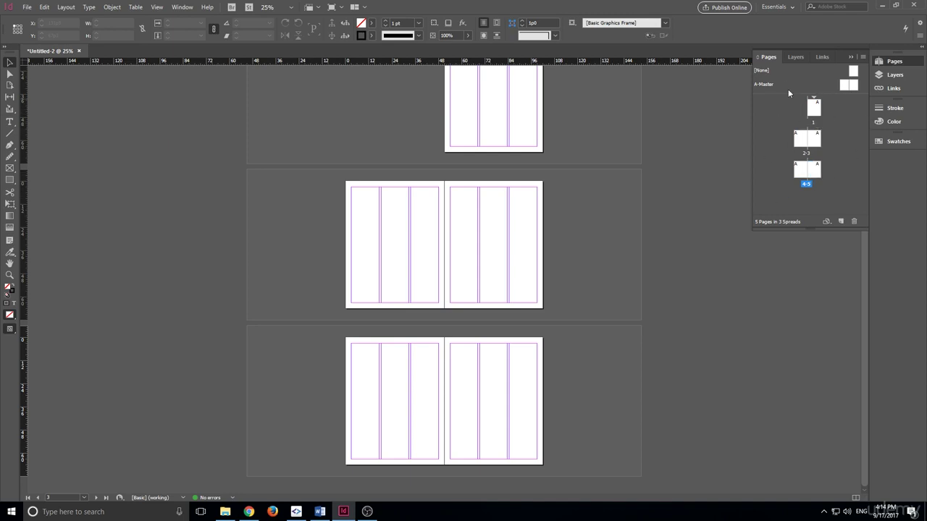
Arrange the page thumbnails horizontally and return them to the vertical arrangement
right_click(830, 90)
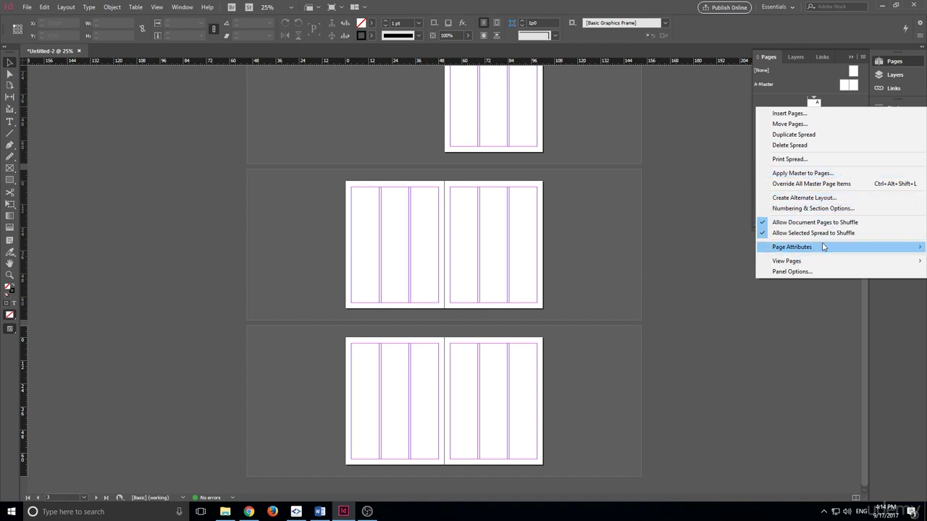
mouse_move(824, 247)
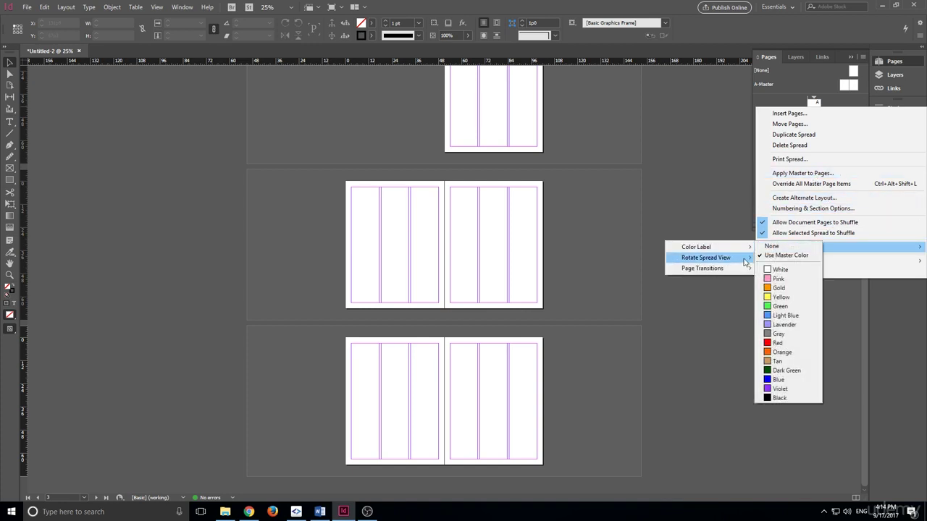
mouse_move(745, 262)
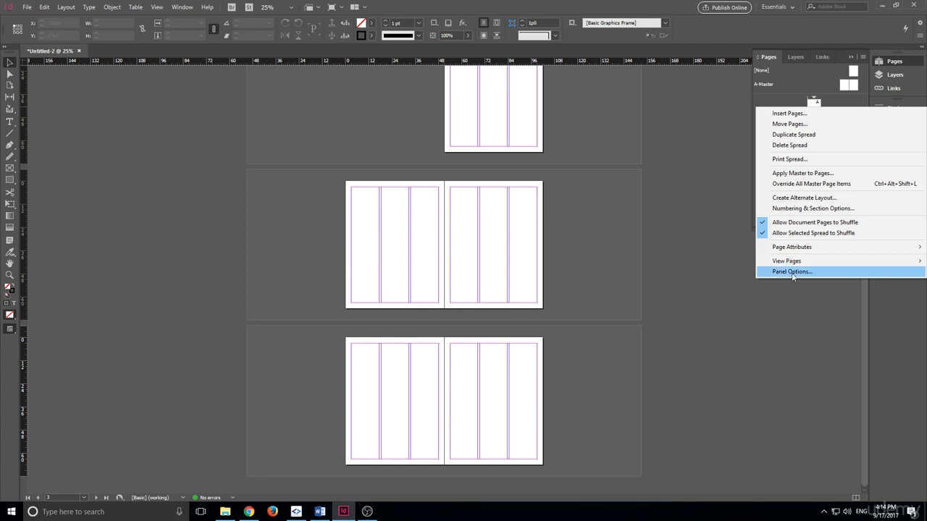
left_click(725, 263)
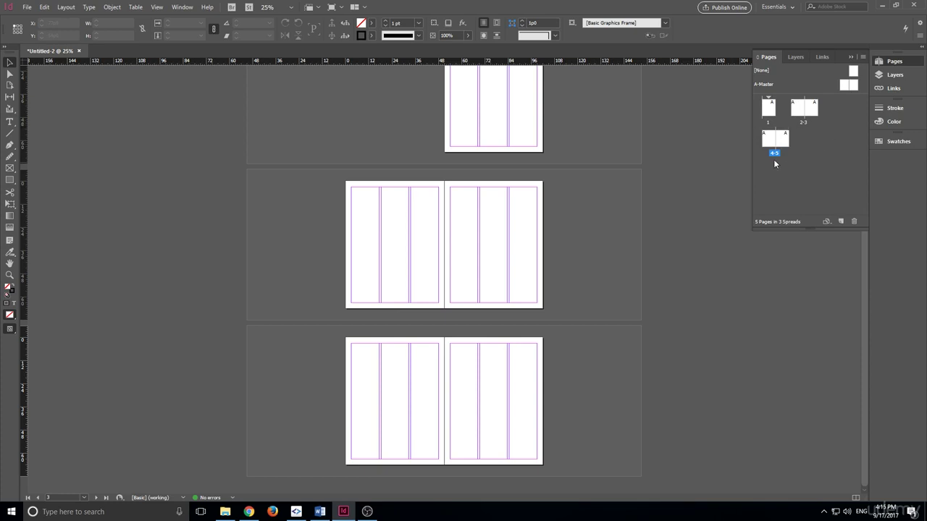
right_click(812, 111)
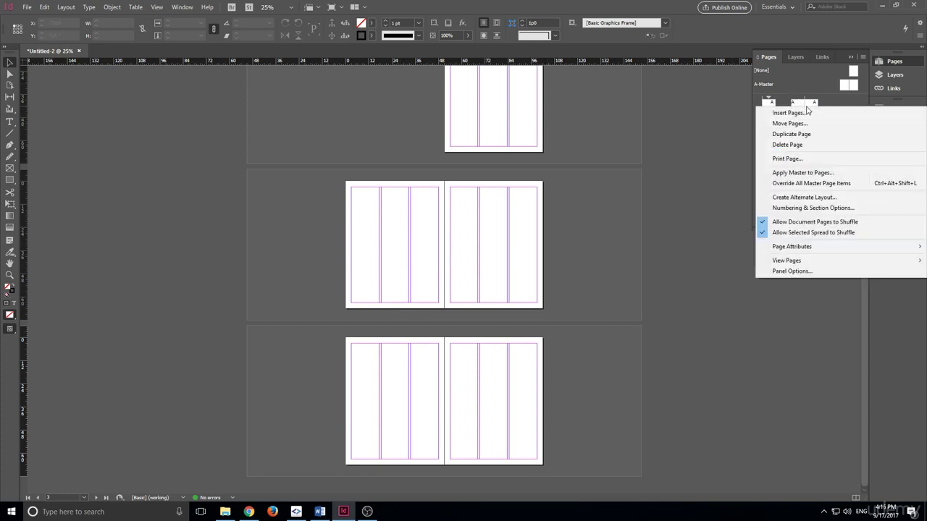
mouse_move(760, 260)
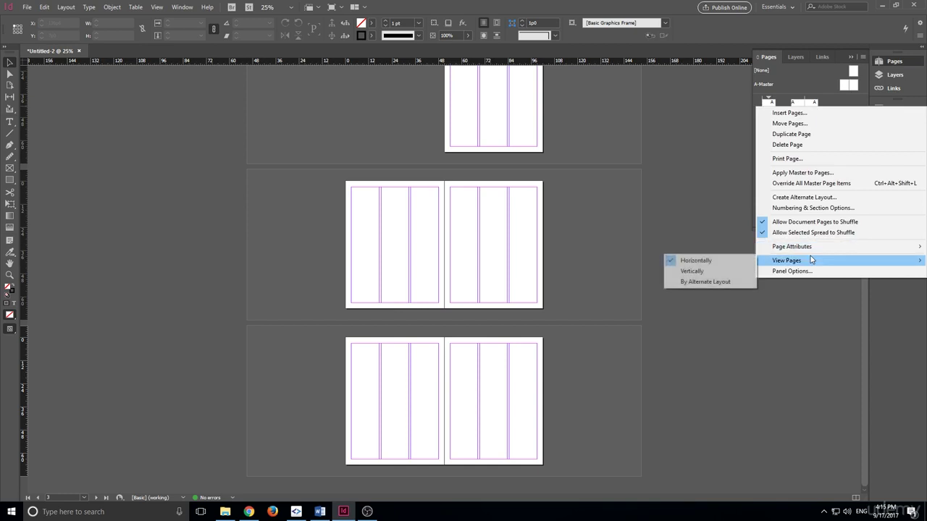
left_click(692, 271)
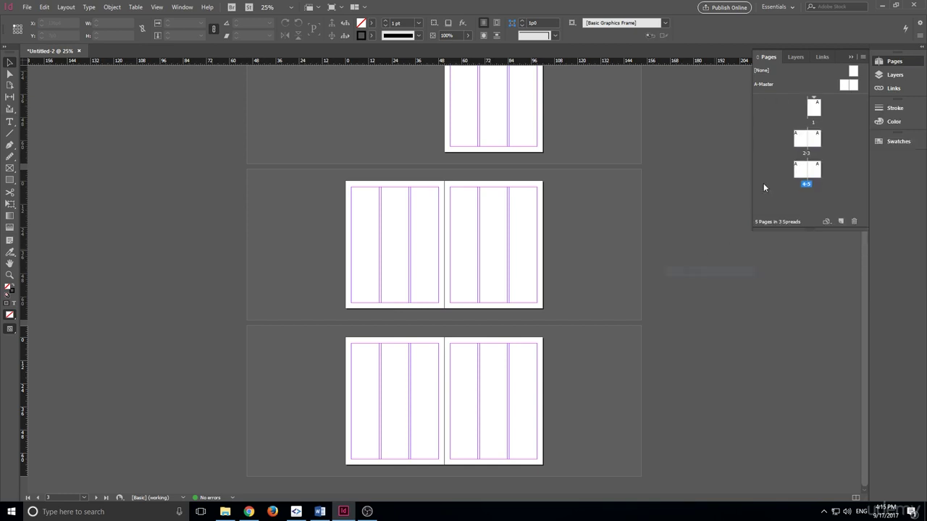
Insert 1000 pages after page 3 using A-Master, check the end of the page list, and undo the insertion
right_click(818, 141)
left_click(790, 142)
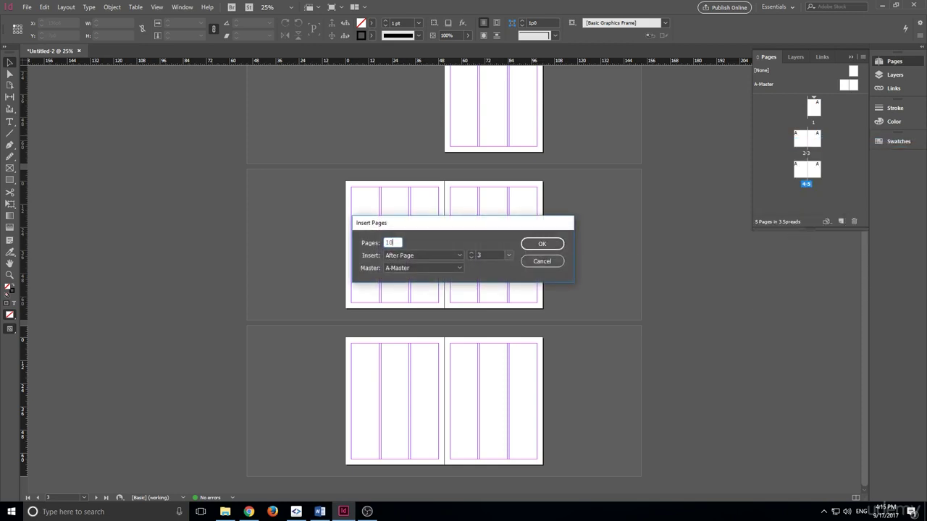
left_click(543, 245)
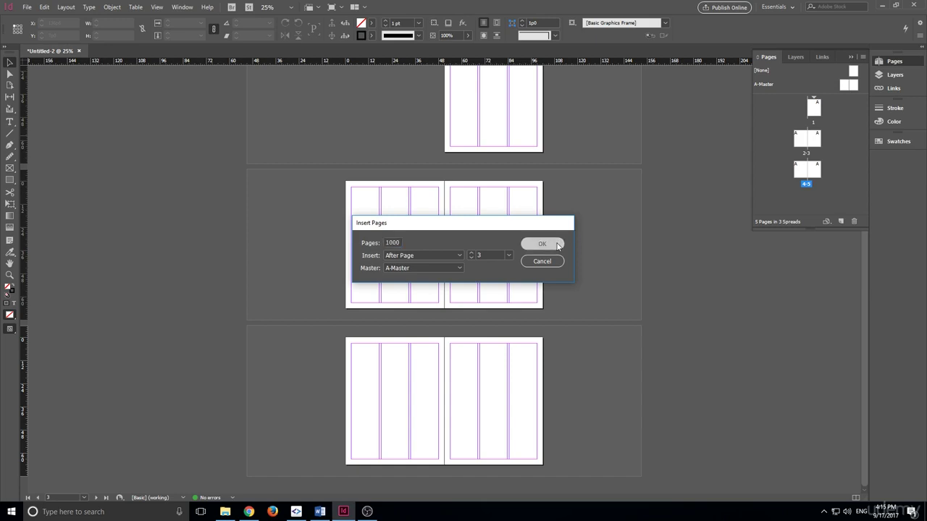
scroll(593, 247, "down", 3)
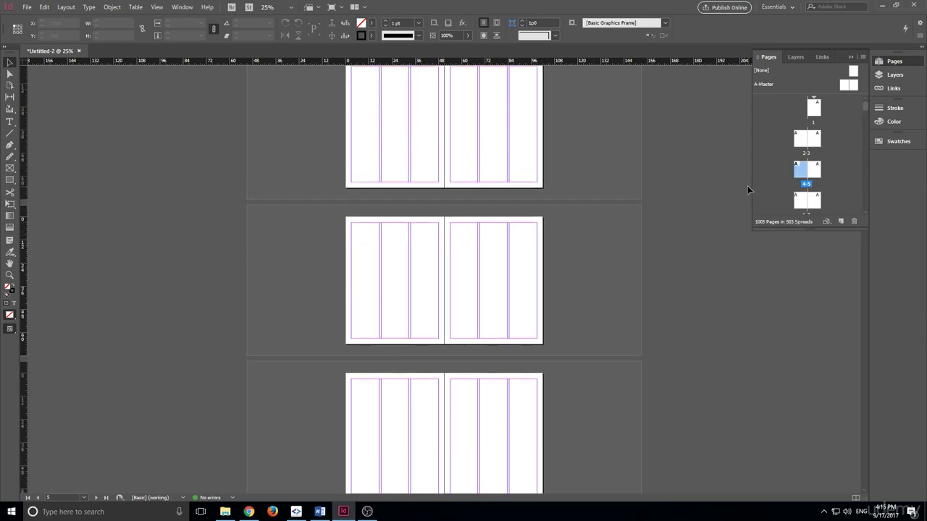
left_click_drag(863, 107, 858, 221)
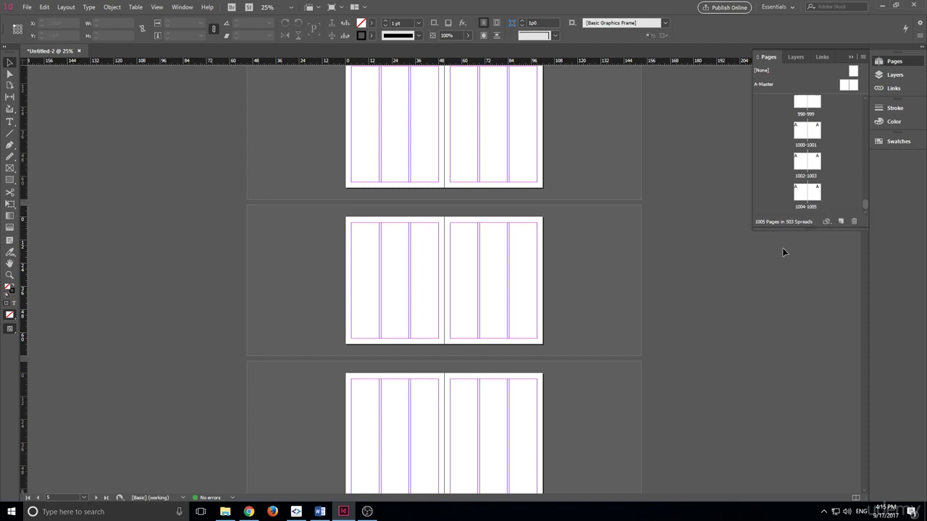
key("ctrl+z")
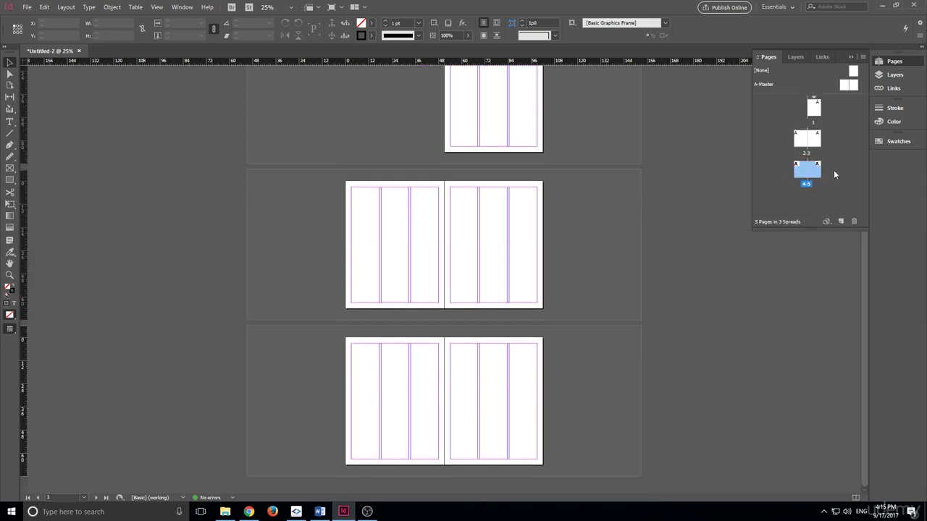
left_click(818, 173)
right_click(818, 174)
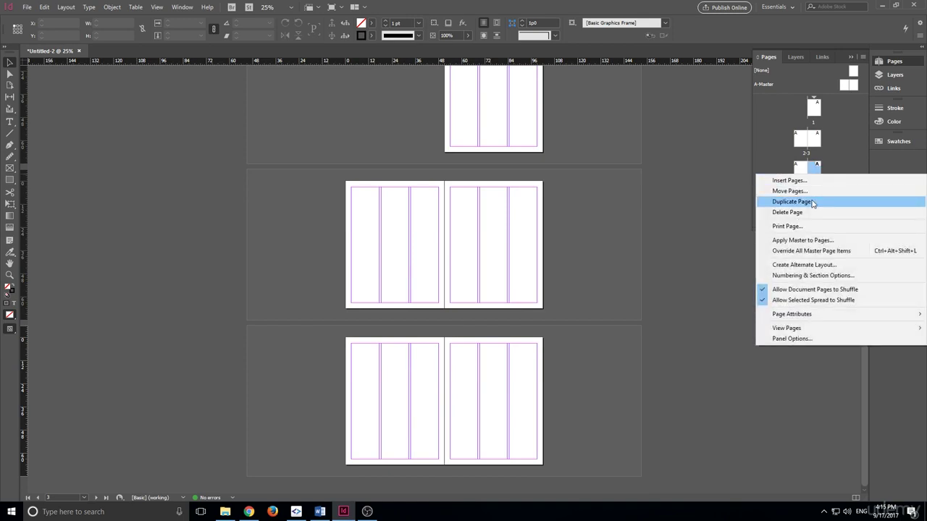
left_click(837, 166)
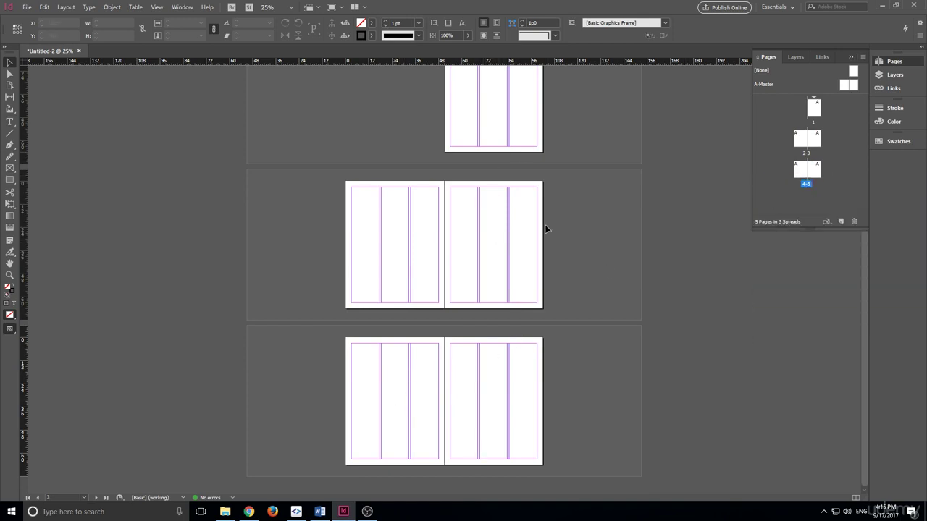
Duplicate the blank page 3
left_click(812, 147)
right_click(811, 147)
left_click(807, 175)
scroll(583, 250, "up", 2)
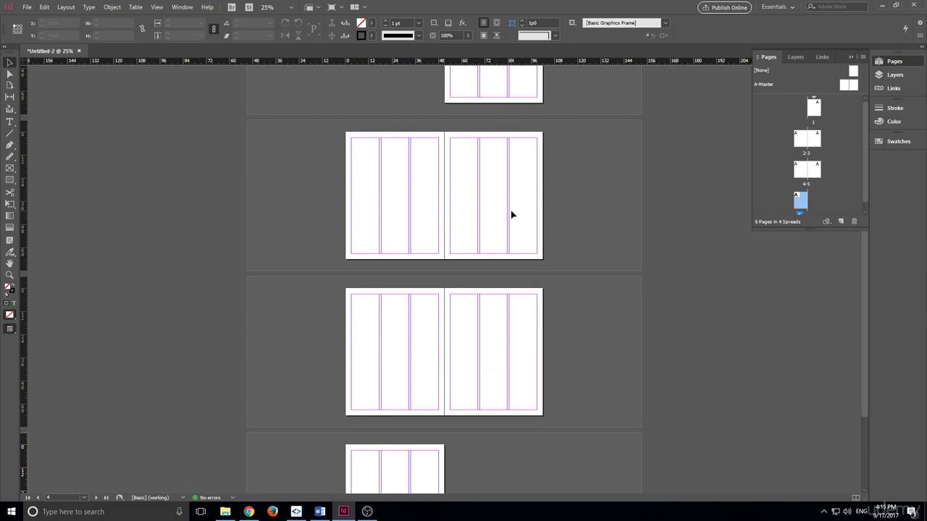
Draw an empty text frame in the upper part of page 3, spanning roughly the first two columns
left_click(817, 140)
left_click(10, 121)
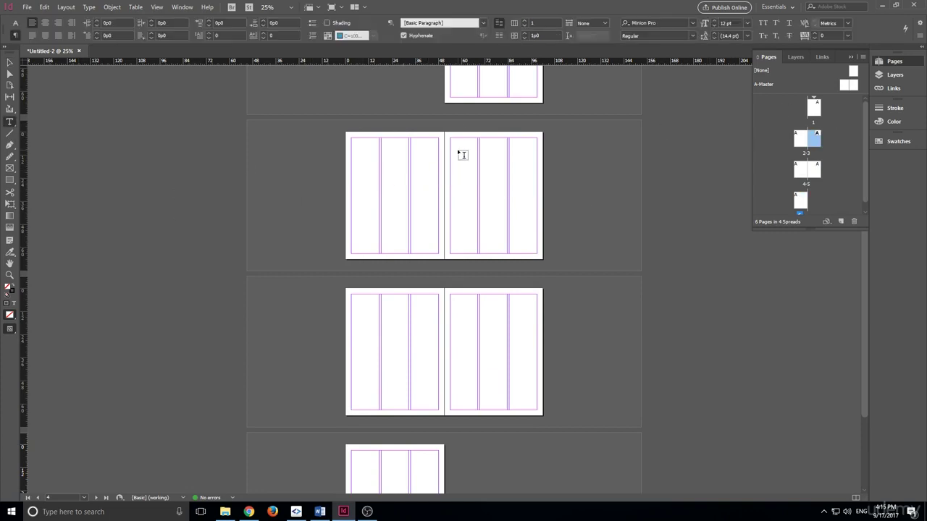
left_click_drag(458, 152, 512, 215)
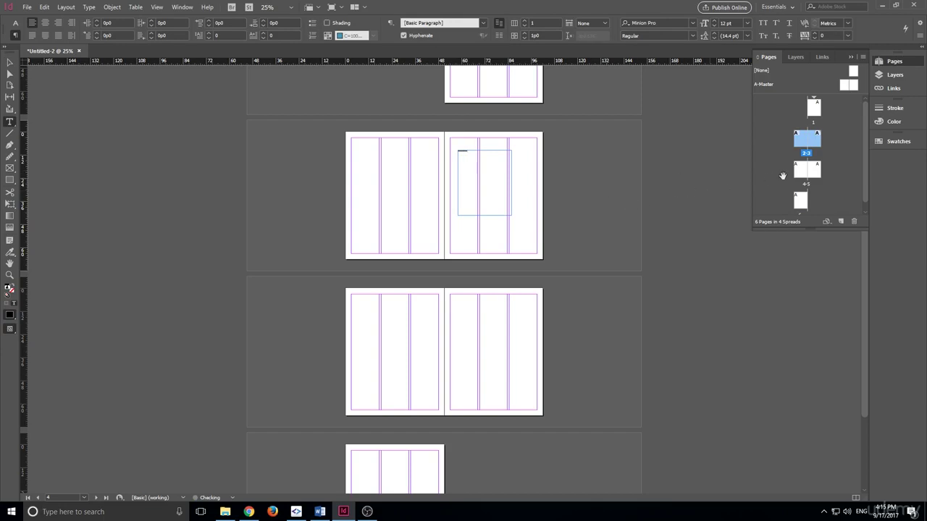
Duplicate page 3 with its text frame and compare the copy on page 7 with the original
right_click(816, 143)
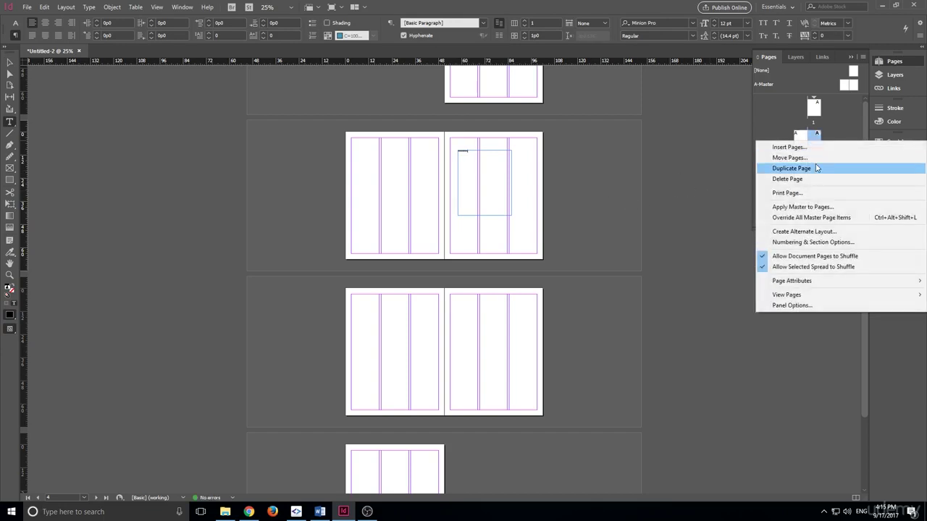
left_click(817, 168)
scroll(475, 131, "up", 2)
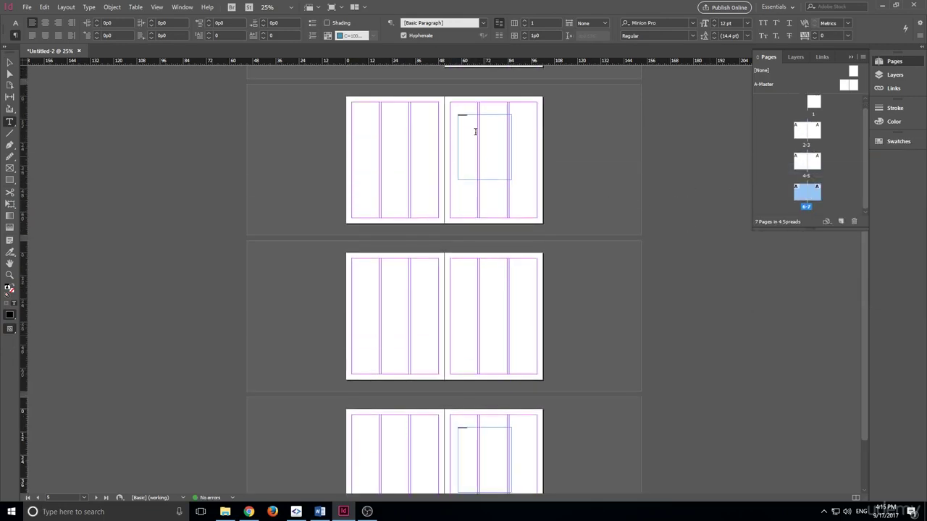
scroll(601, 174, "down", 2)
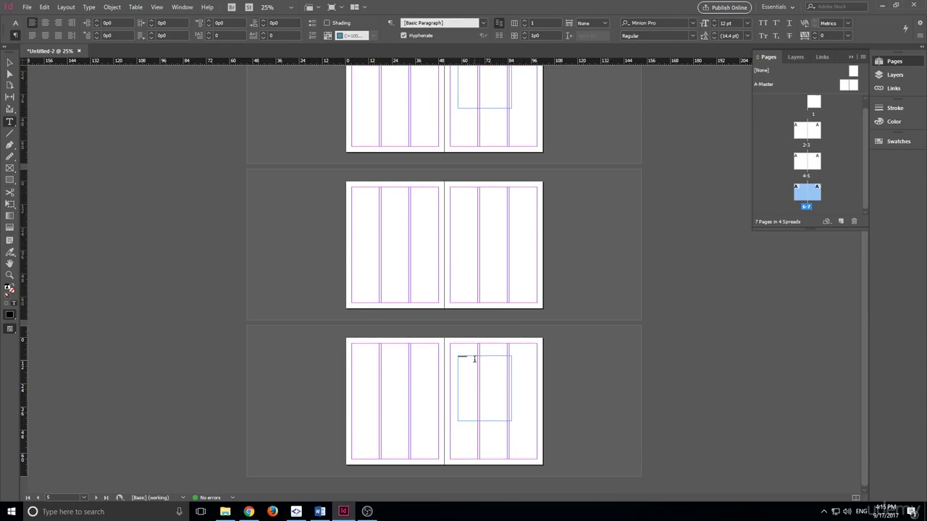
scroll(534, 207, "up", 5)
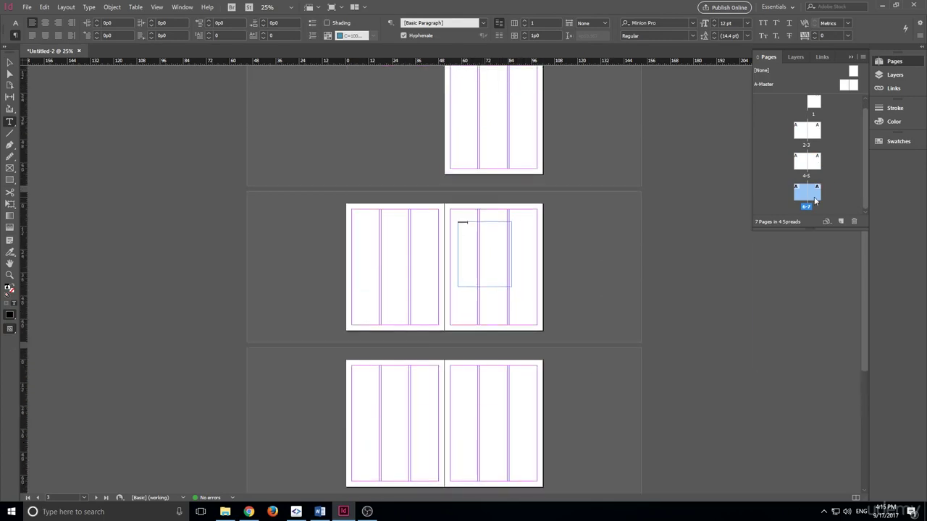
Move page 7 to the position directly after page 3, at the start of the 4-5 spread
left_click(10, 63)
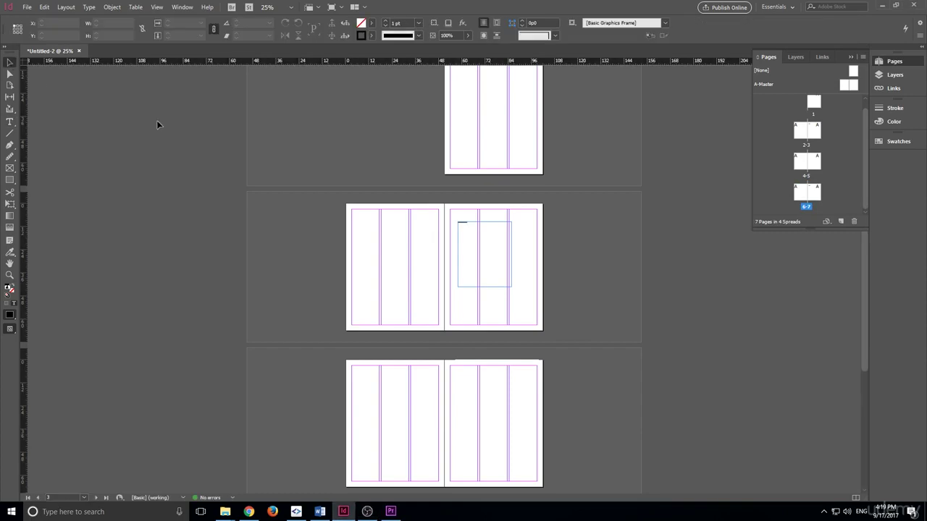
scroll(517, 222, "down", 3)
scroll(355, 459, "down", 1)
scroll(529, 408, "up", 1)
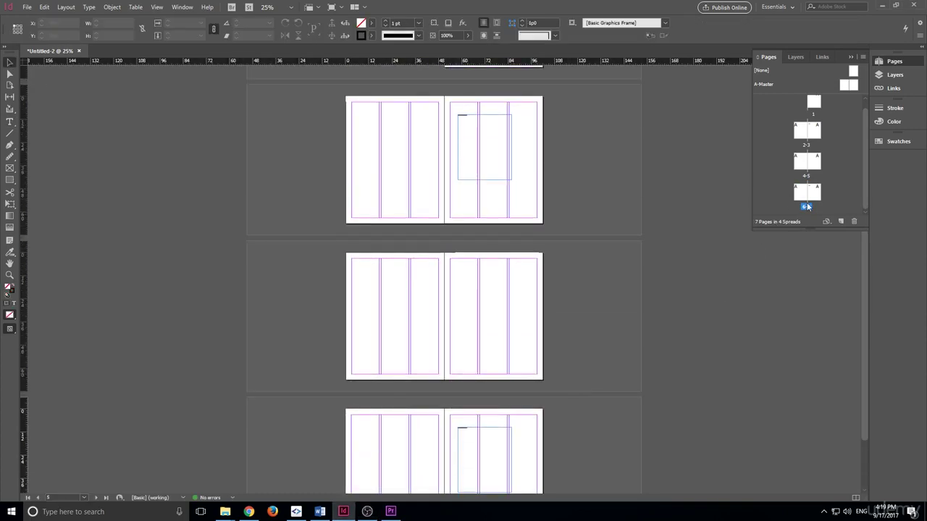
left_click_drag(815, 197, 797, 161)
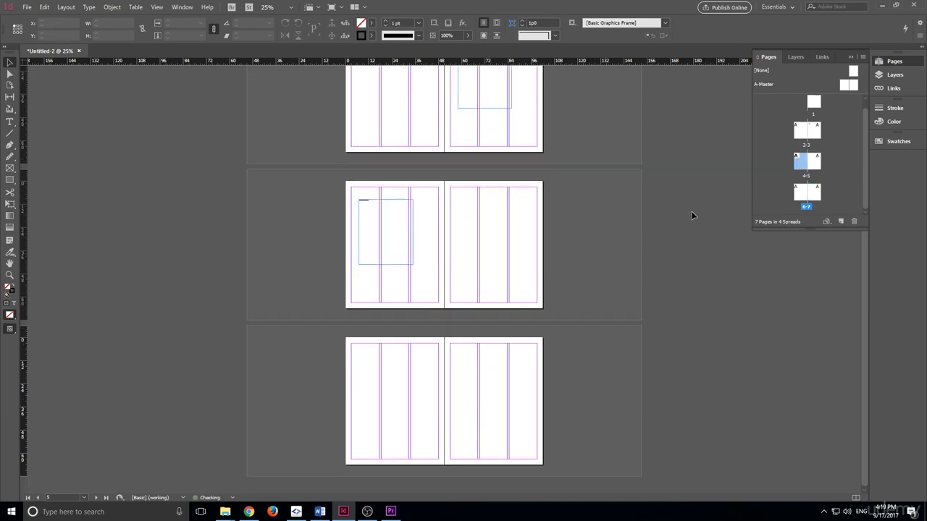
scroll(495, 210, "down", 1)
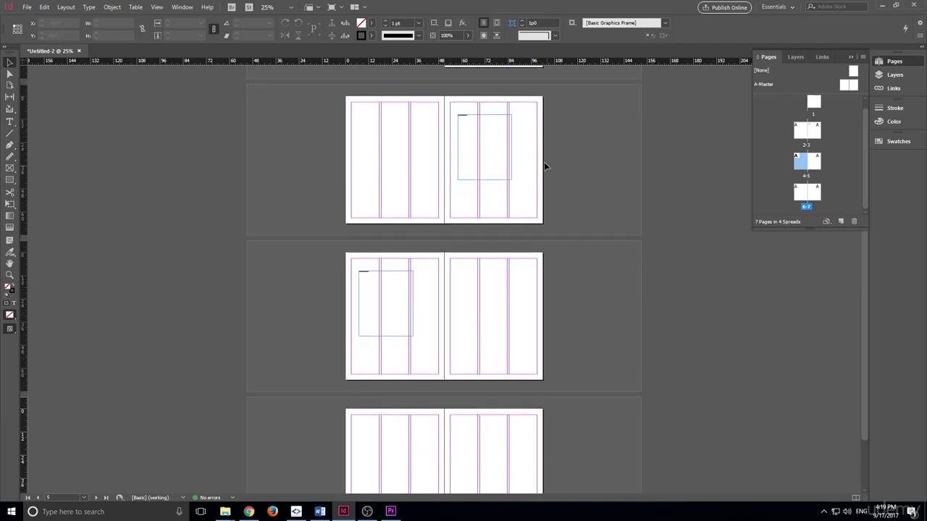
Draw a rectangle about 36p6 wide and 49p0 high on page 5 and fill it with C=0 M=100 Y=0 K=0
left_click(817, 163)
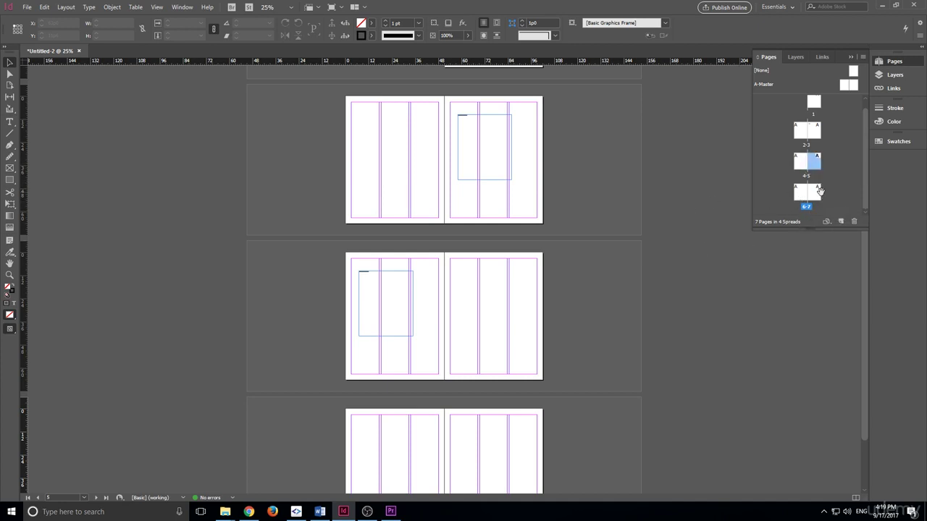
left_click(819, 193)
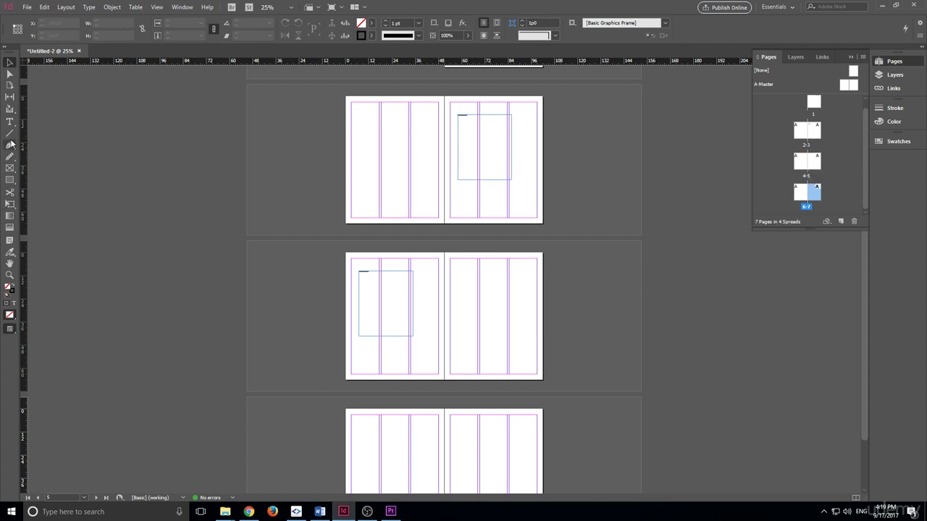
left_click(10, 180)
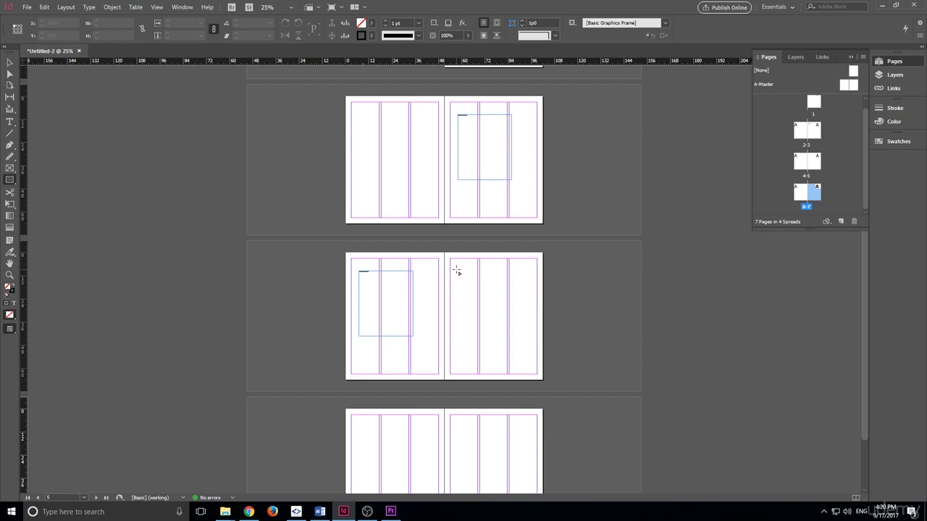
mouse_move(456, 269)
left_mouse_down()
mouse_move(510, 315)
mouse_move(527, 362)
left_mouse_up()
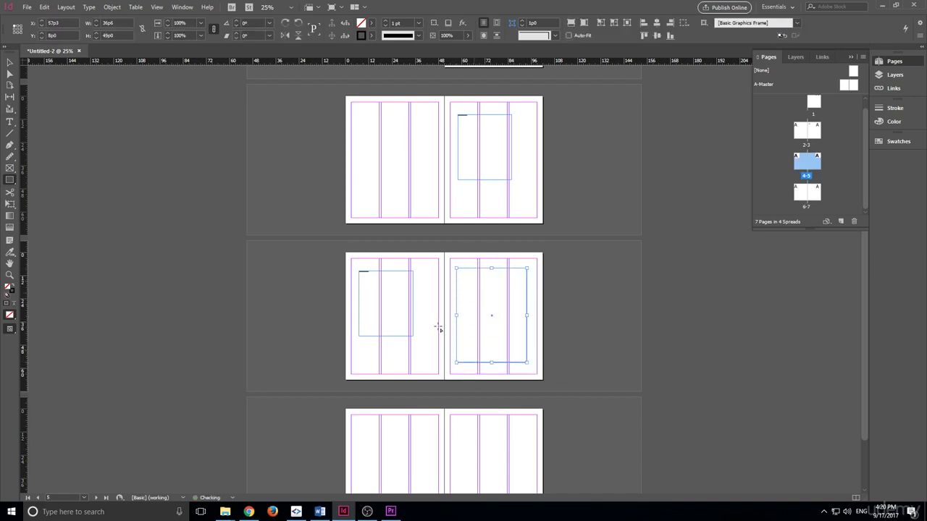
left_click(371, 26)
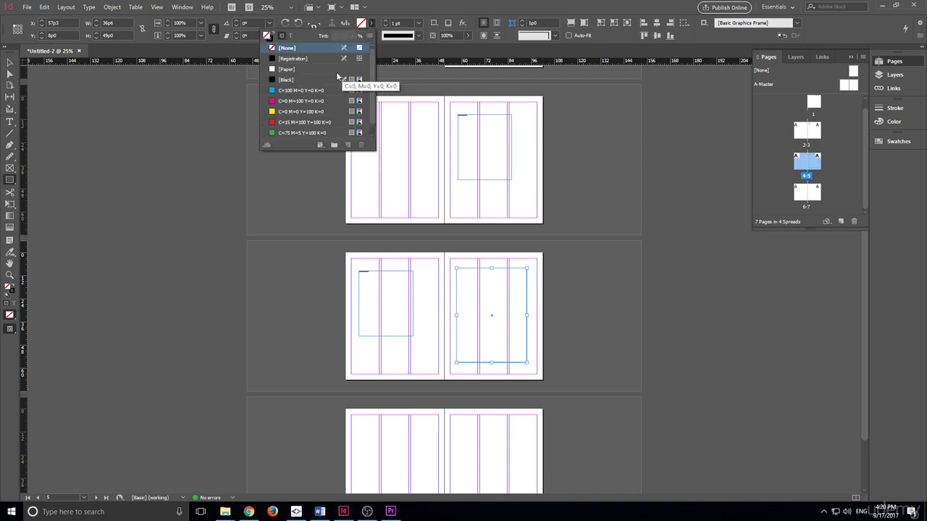
left_click(274, 101)
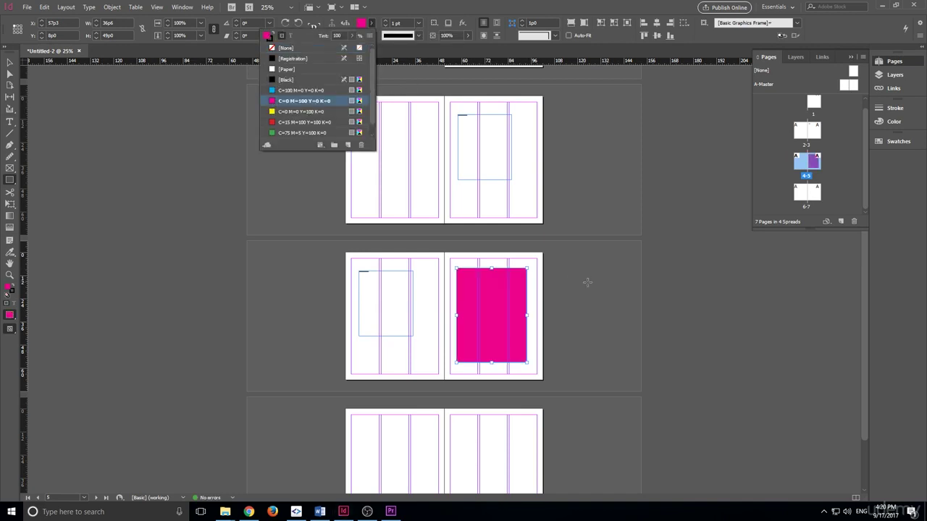
Move page 5 with the magenta rectangle in front of page 4 and compare the reordered spread with the 2-3 spread
left_click(9, 62)
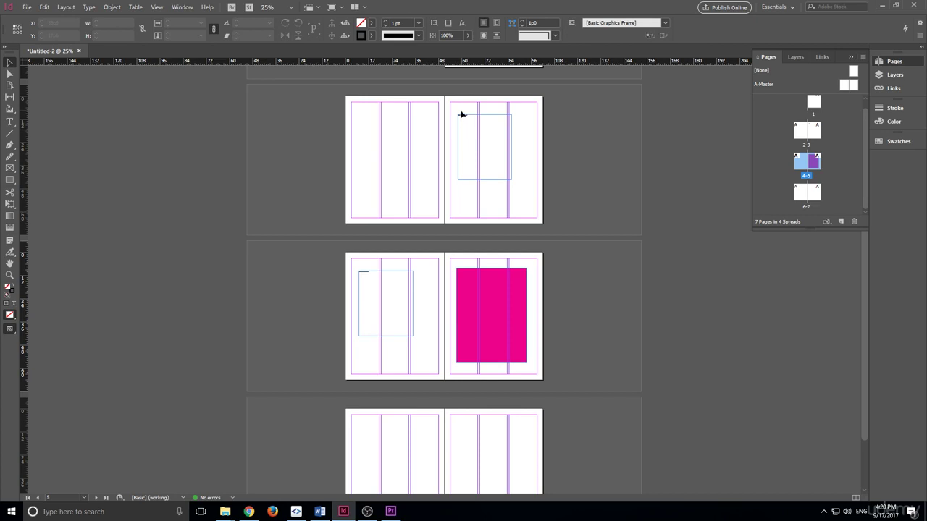
left_click(830, 161)
left_click_drag(813, 167, 795, 160)
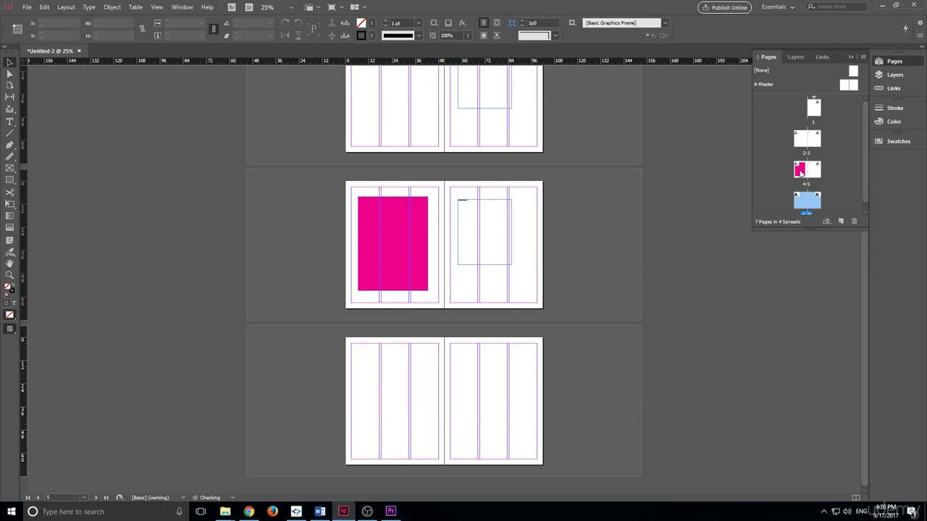
scroll(407, 228, "up", 3)
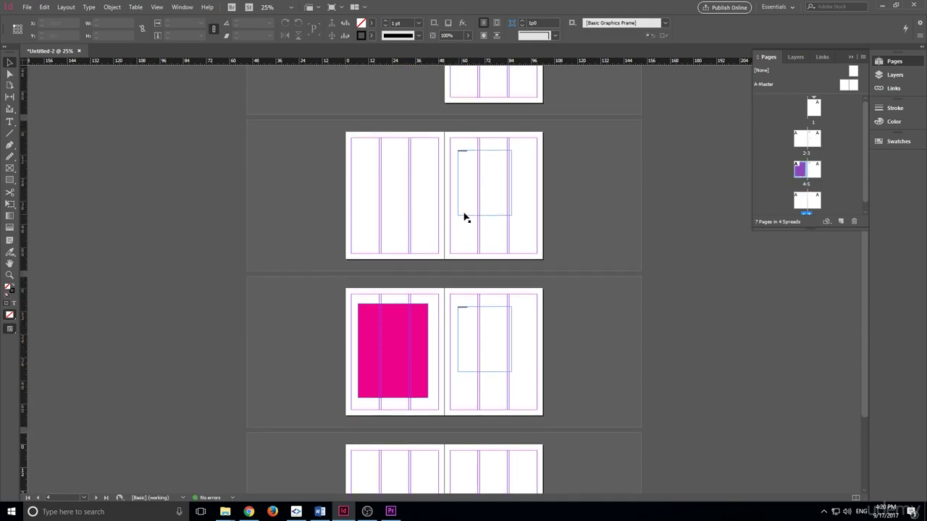
scroll(530, 187, "down", 3)
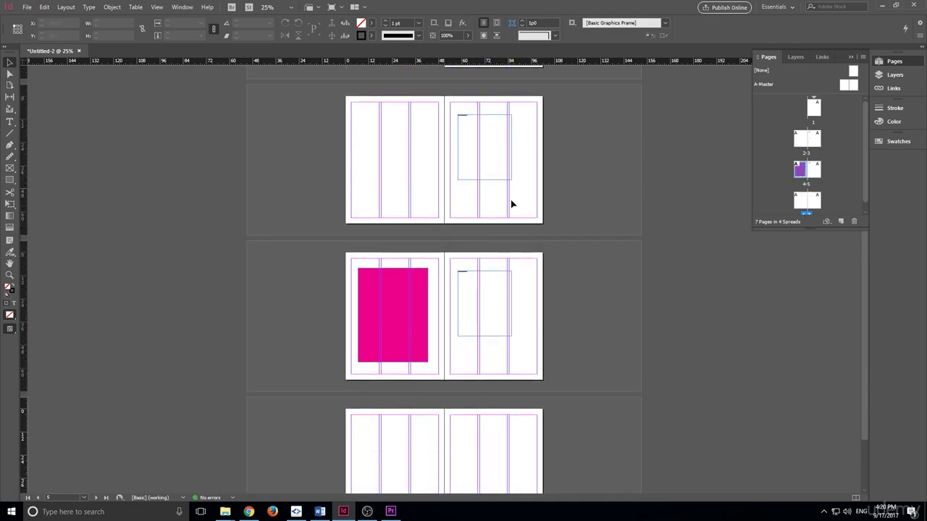
scroll(777, 207, "down", 1)
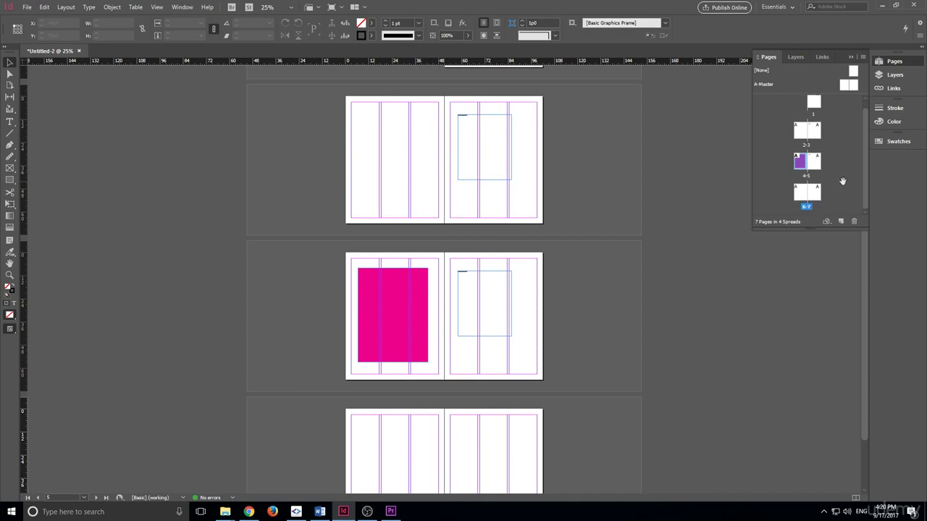
Set the size of the page thumbnails in the Pages panel options to Extra Large
right_click(816, 132)
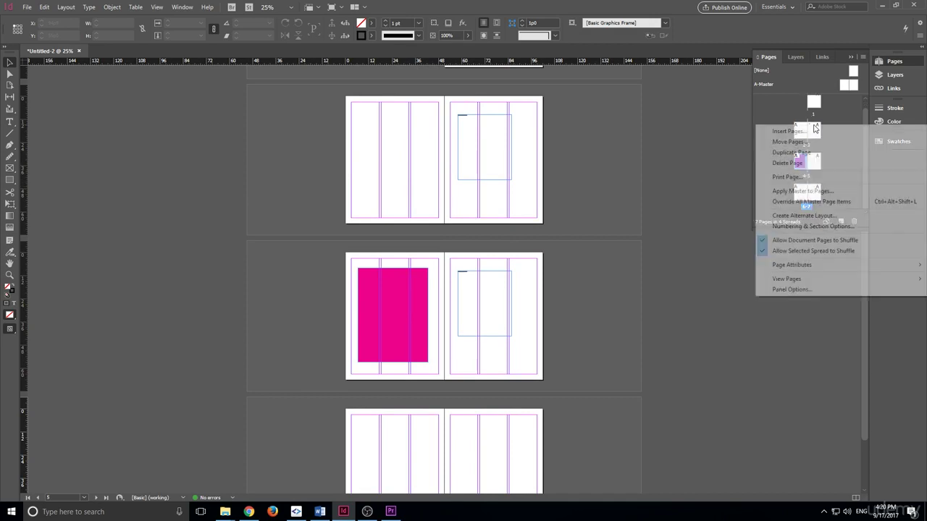
key("Escape")
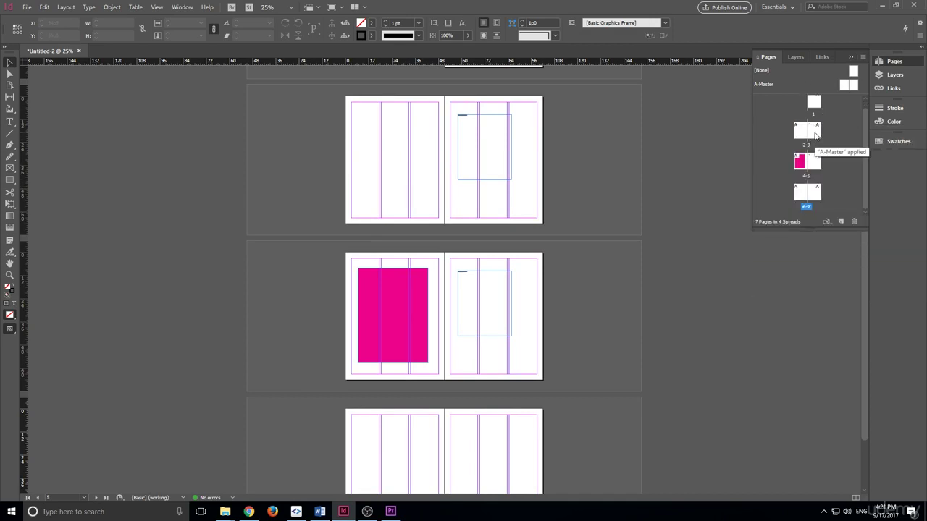
right_click(815, 133)
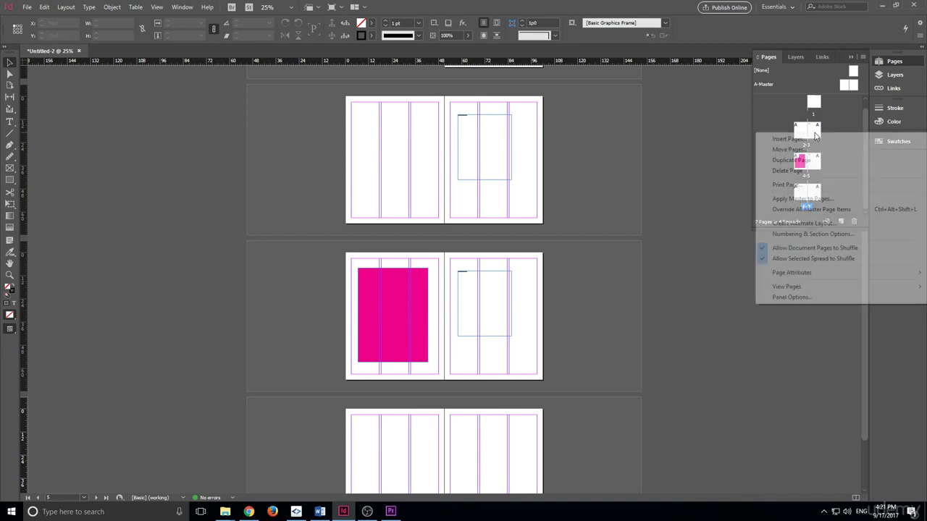
left_click(812, 297)
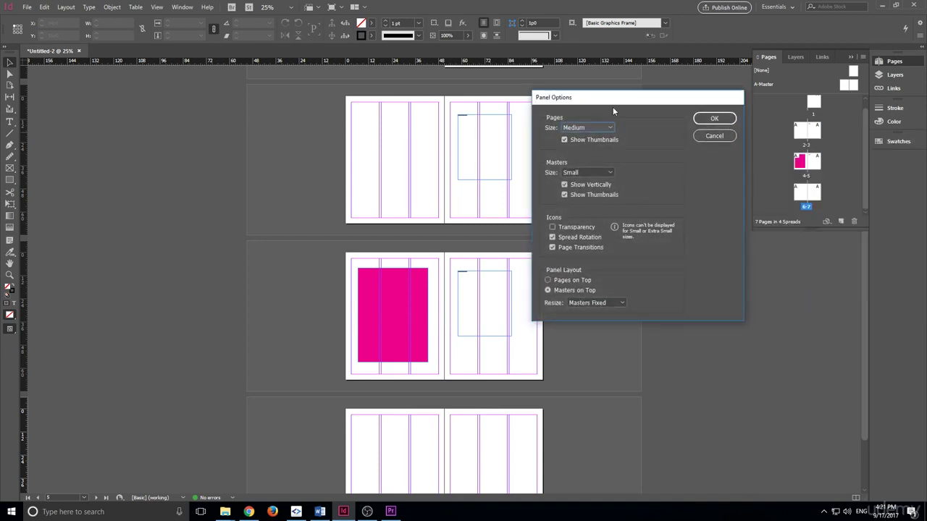
left_click_drag(604, 96, 552, 150)
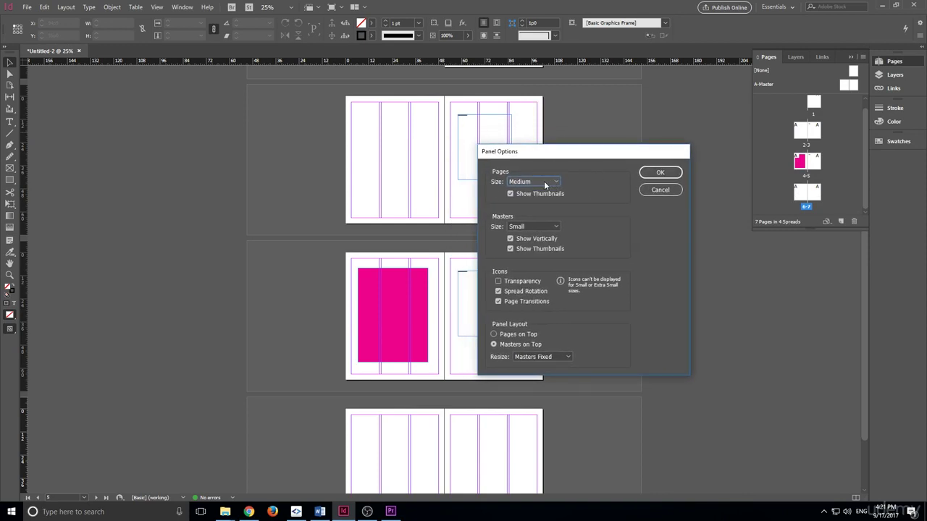
left_click(544, 182)
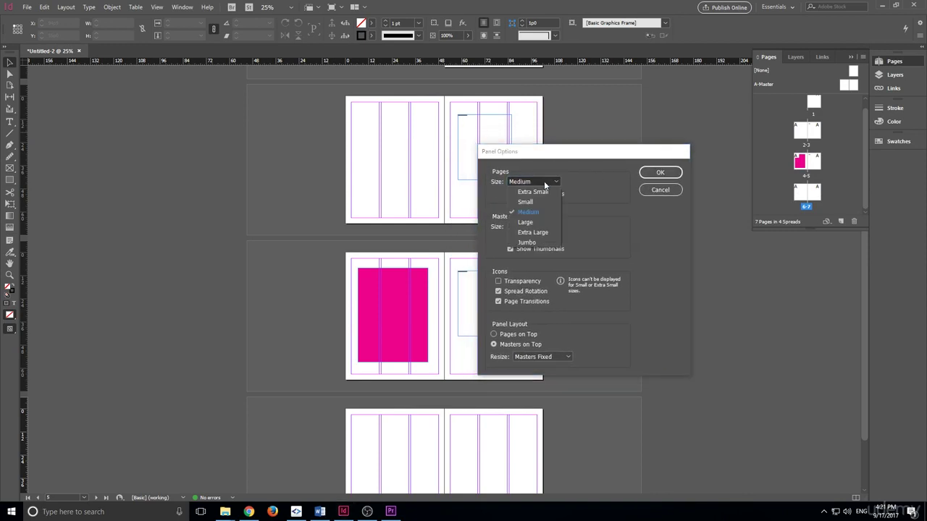
left_click(533, 231)
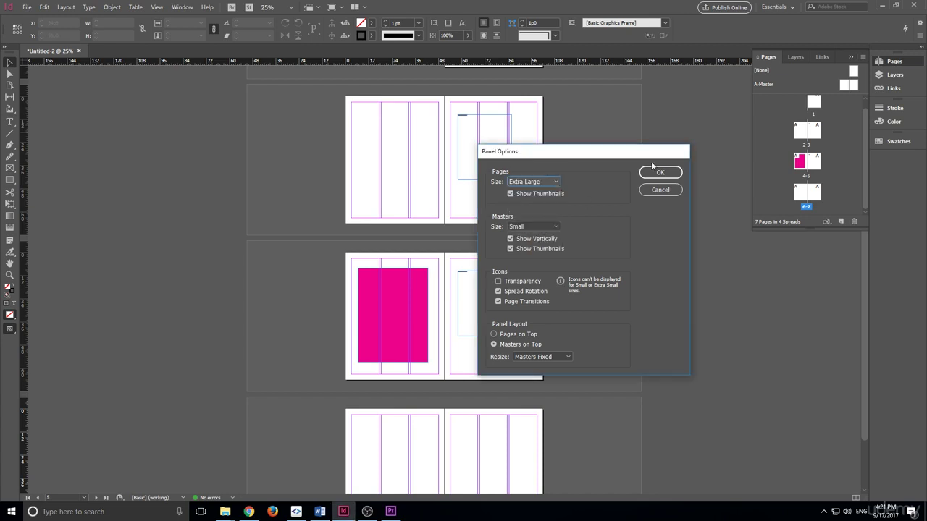
left_click(659, 172)
Look through the enlarged page thumbnails and extend the Pages panel down to the full height of the workspace
scroll(793, 152, "down", 3)
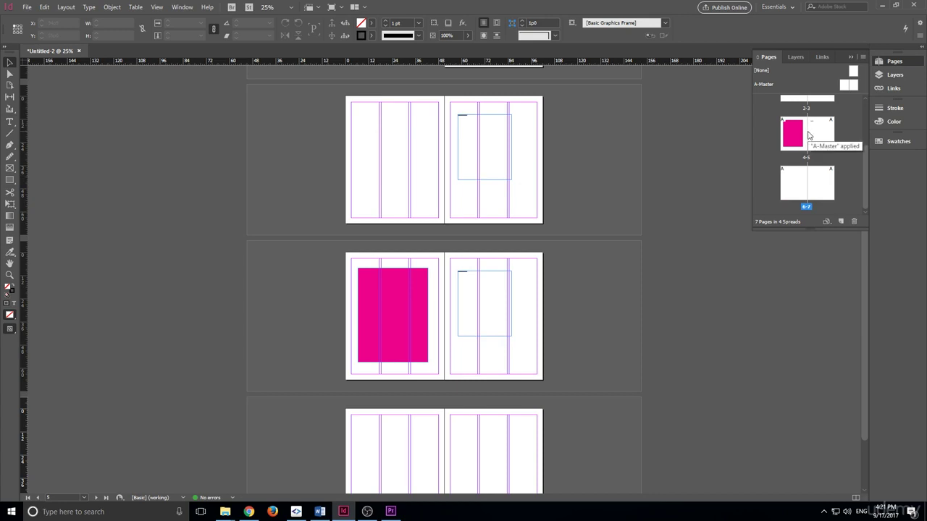
scroll(803, 175, "up", 1)
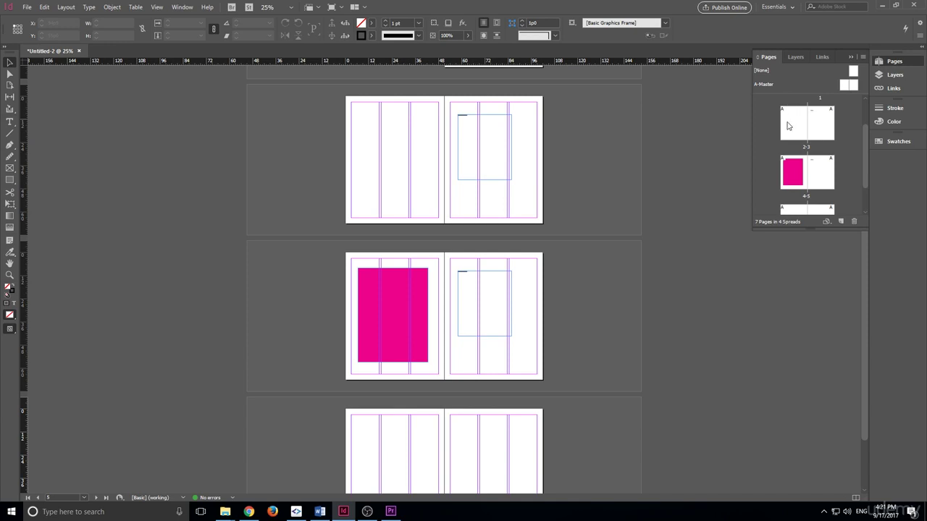
scroll(803, 140, "down", 1)
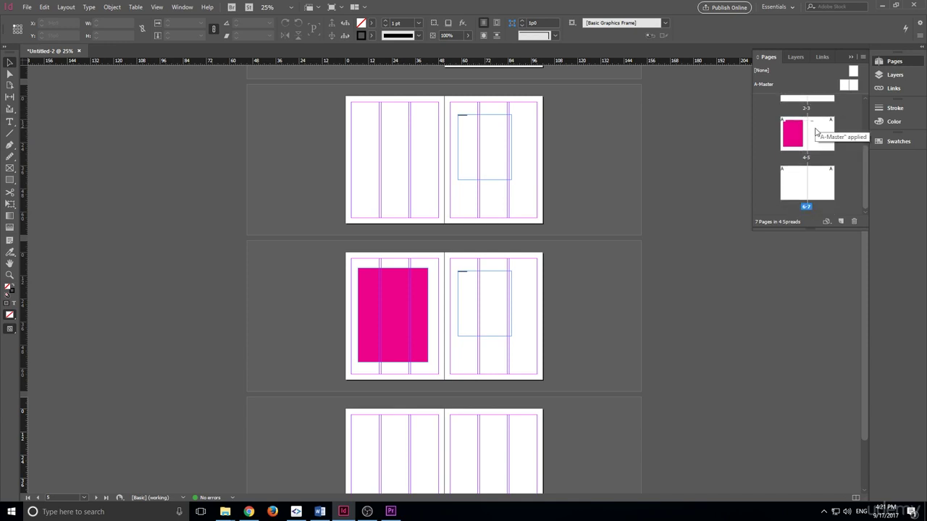
scroll(804, 141, "up", 2)
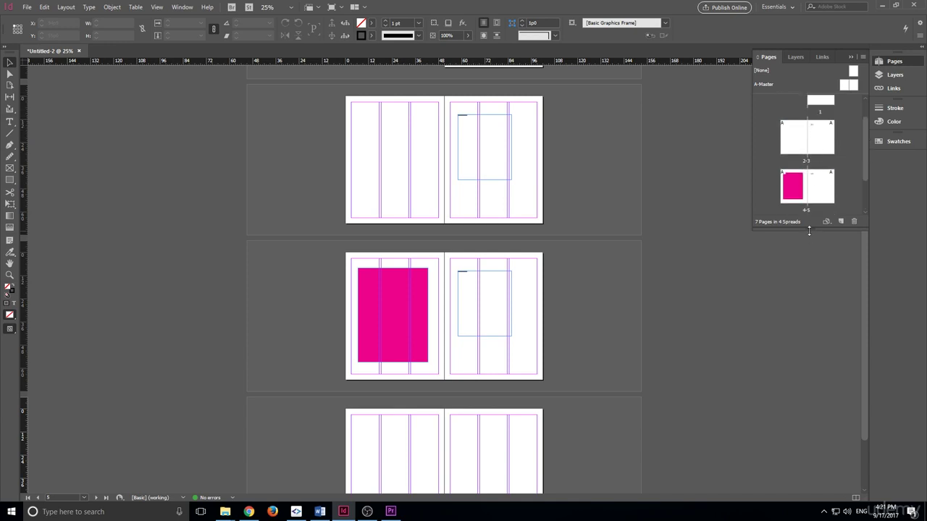
left_click_drag(806, 230, 796, 454)
left_click_drag(796, 476, 796, 497)
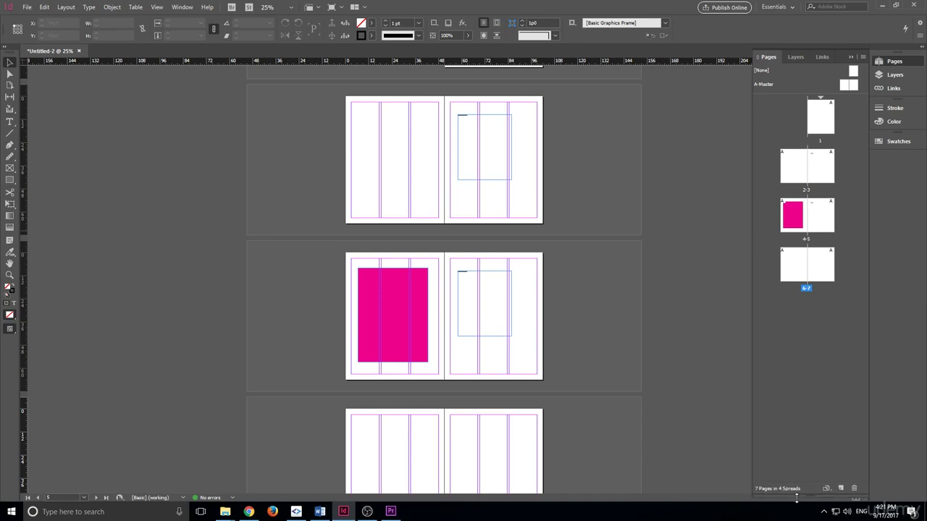
Set the size of the page thumbnails to Jumbo and select page 5 in the 4-5 spread
right_click(795, 307)
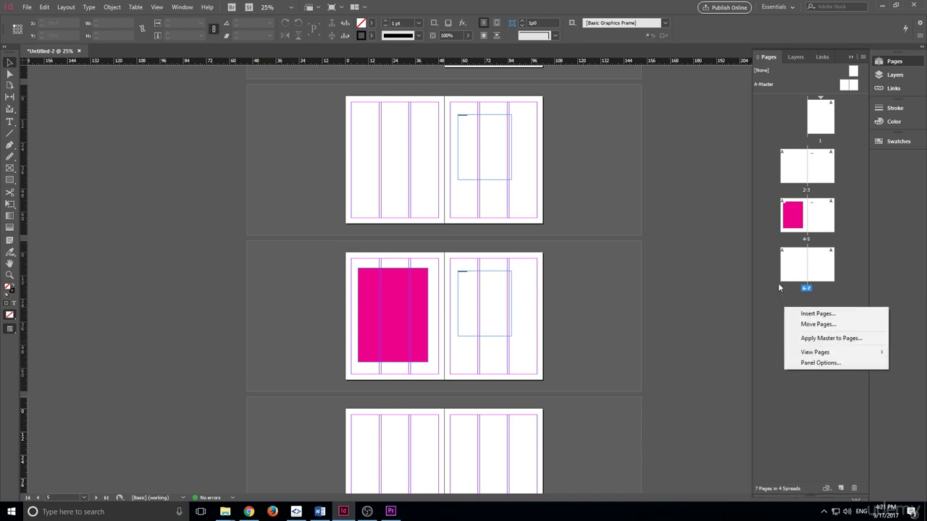
left_click(805, 365)
left_click(551, 181)
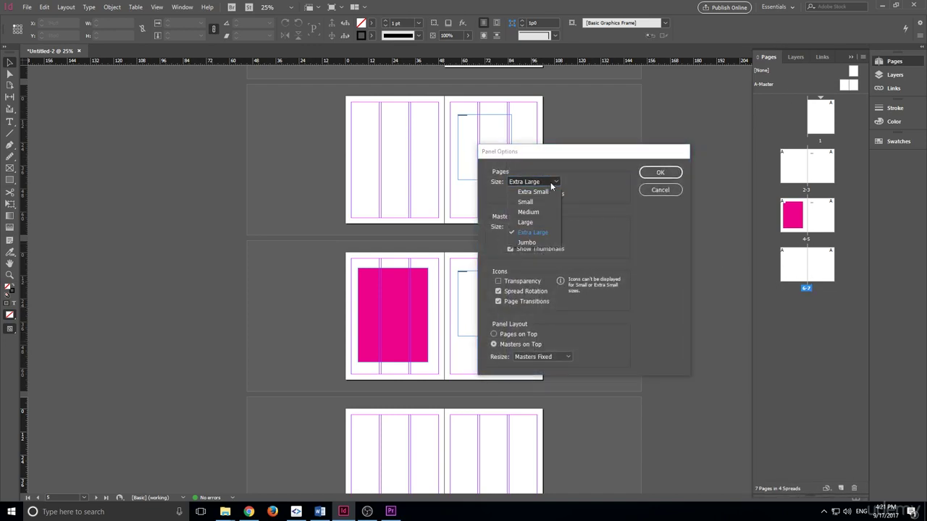
left_click(536, 246)
left_click(660, 175)
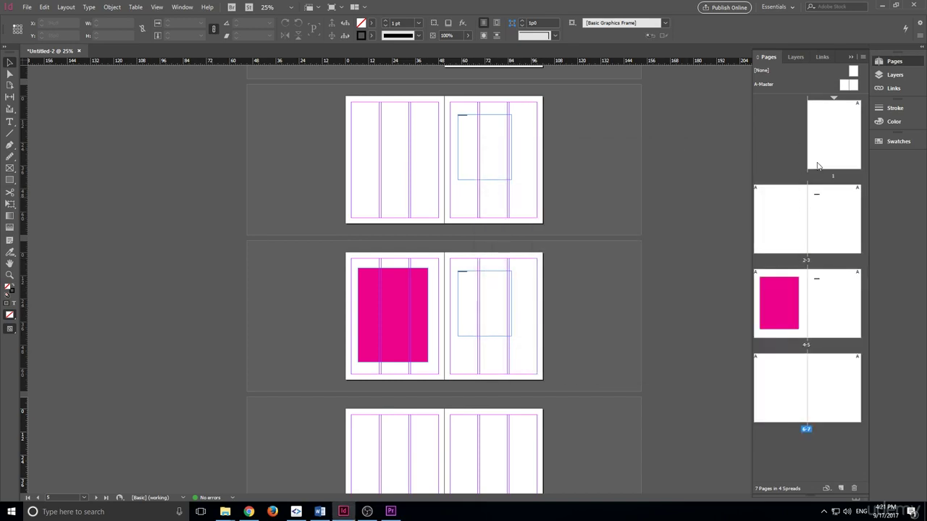
left_click(840, 305)
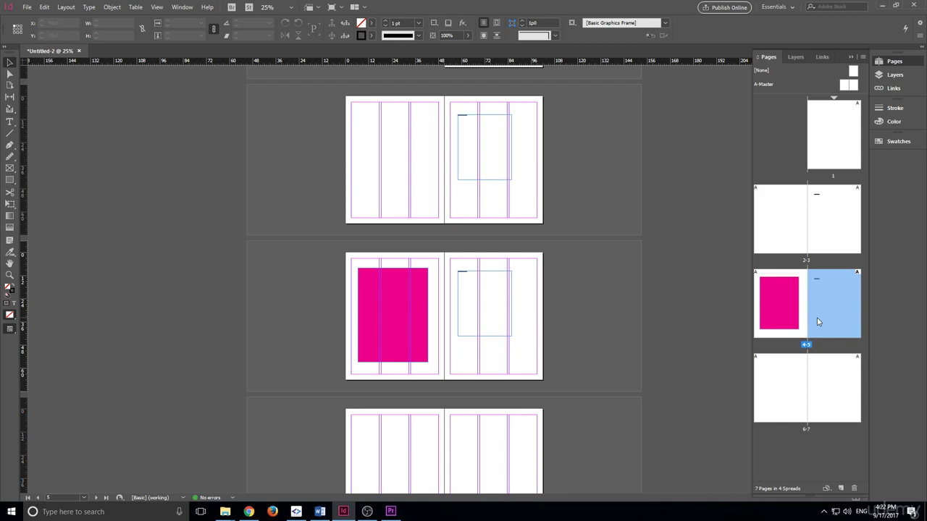
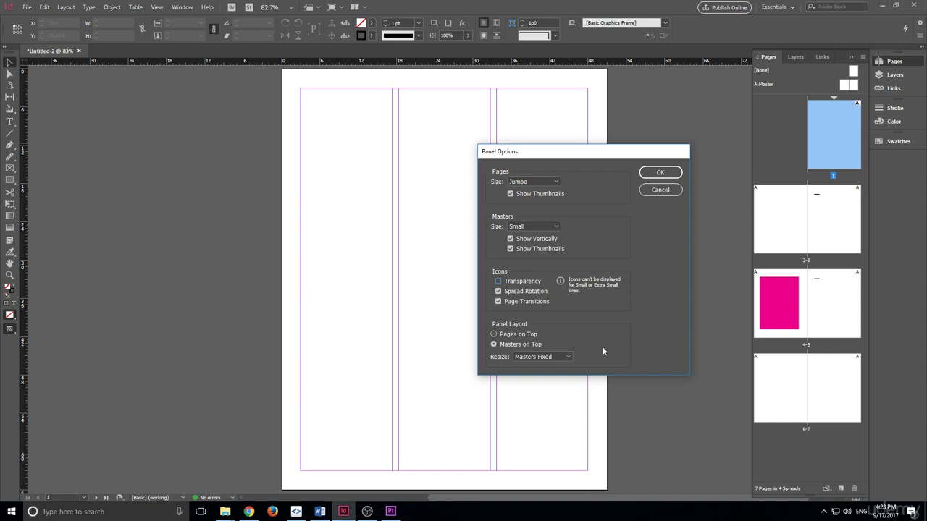
Change the Pages panel layout to Pages on Top
left_click(493, 334)
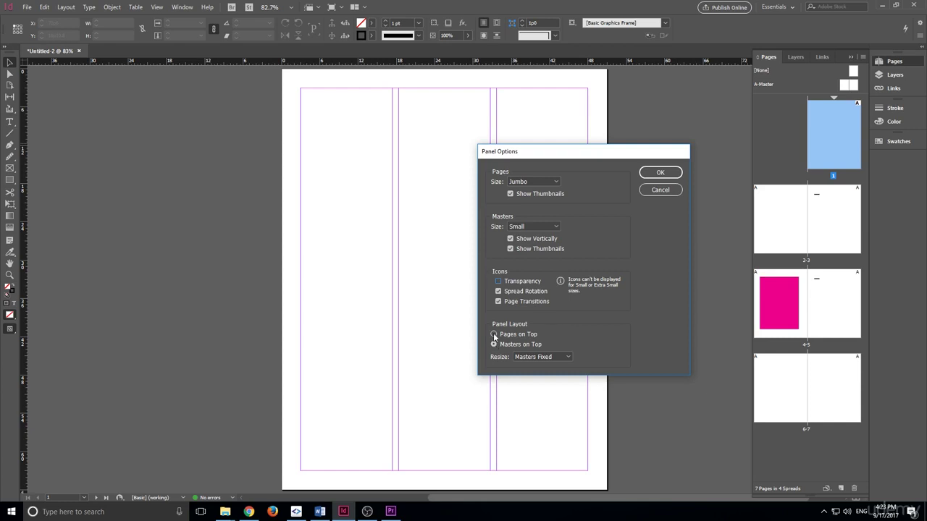
left_click(660, 172)
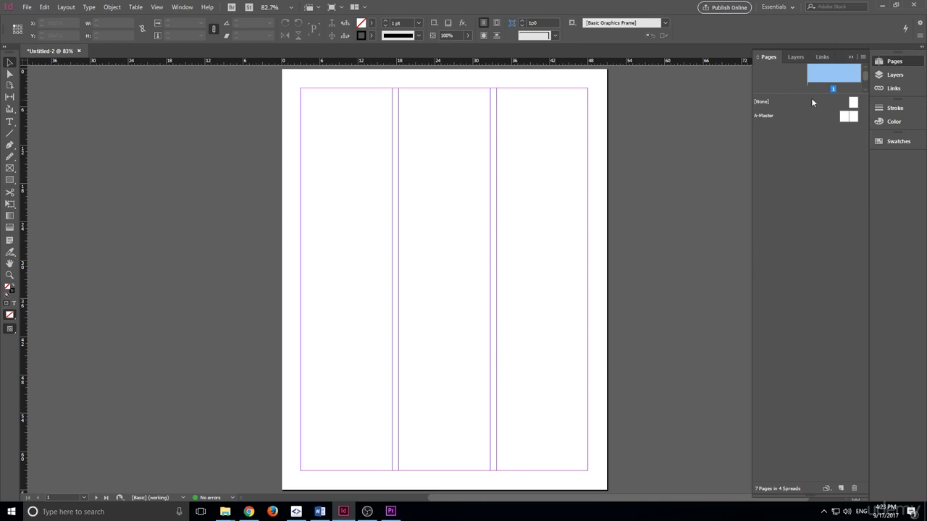
Return the Pages panel layout to Masters on Top and review the resize choices, keeping Masters Fixed
right_click(802, 146)
left_click(818, 182)
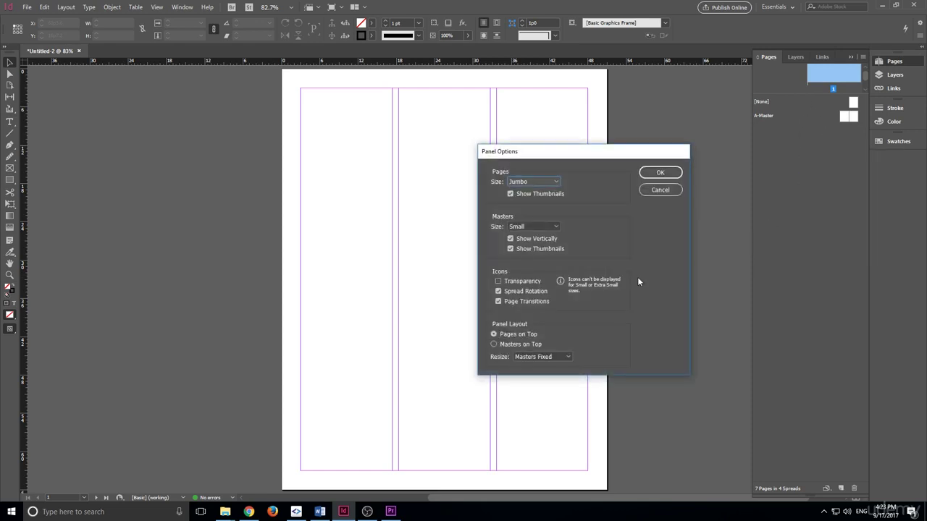
left_click(494, 344)
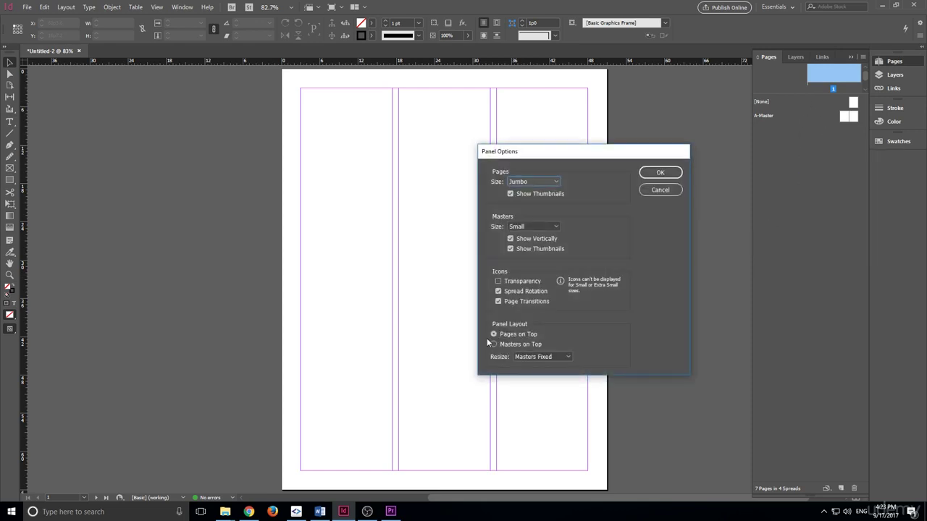
left_click(525, 357)
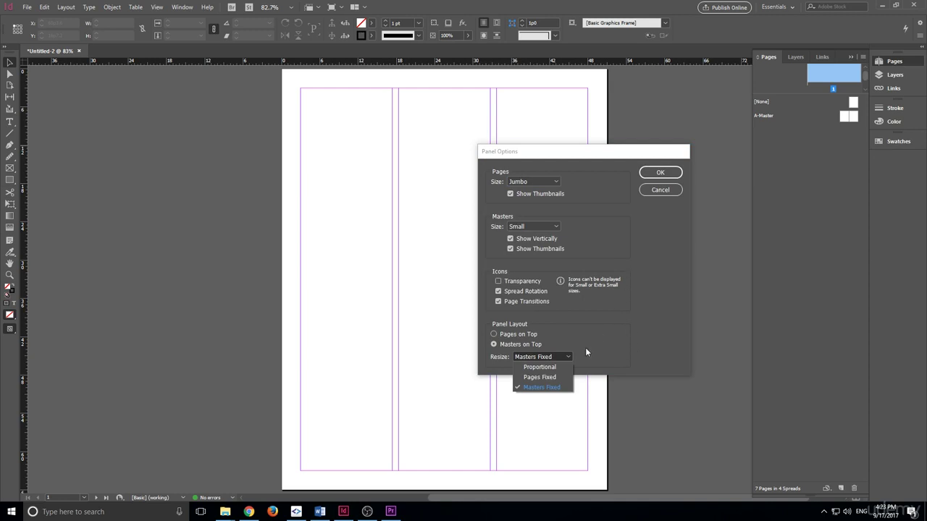
left_click(585, 348)
left_click(558, 357)
left_click(607, 358)
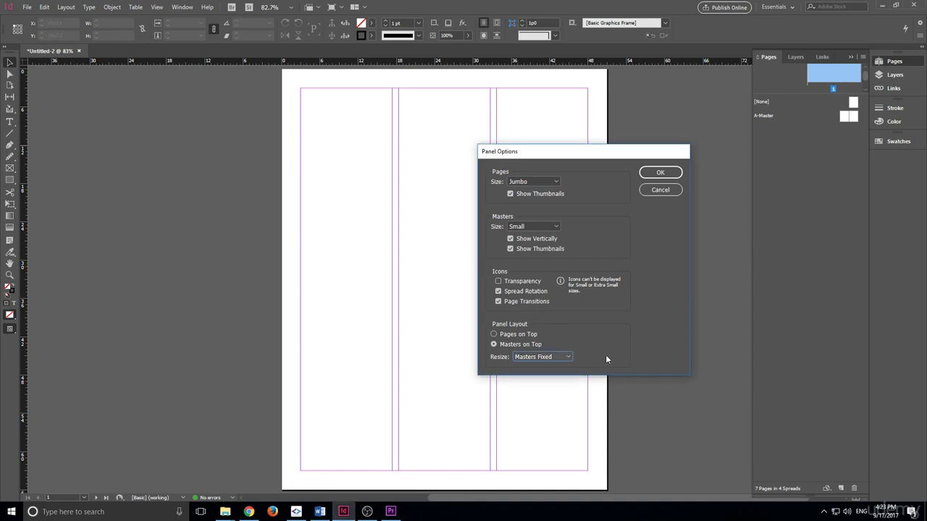
left_click(659, 174)
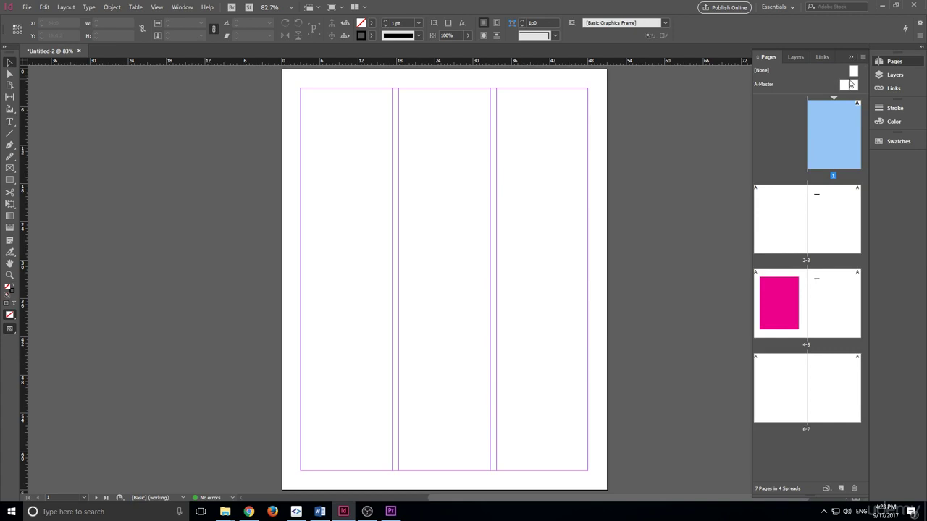